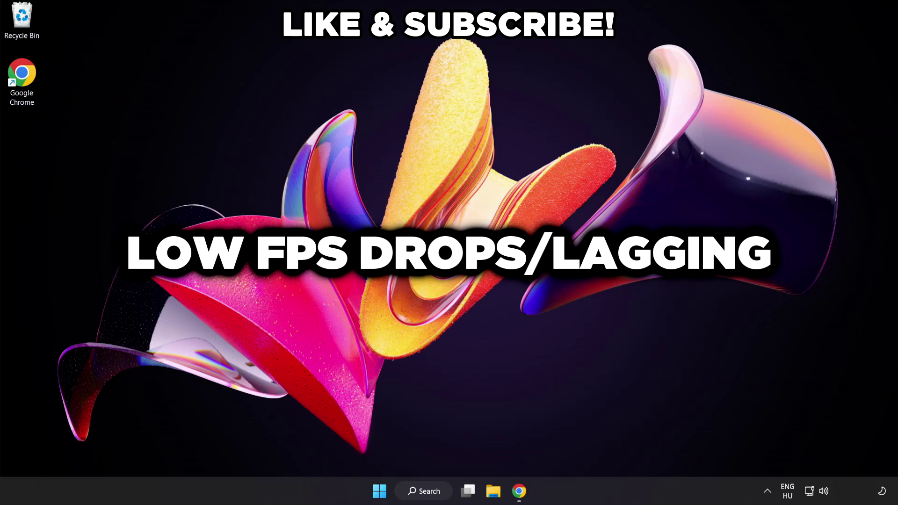
Switch the active power plan from Balanced to High performance, then close Power Options.
click(434, 493)
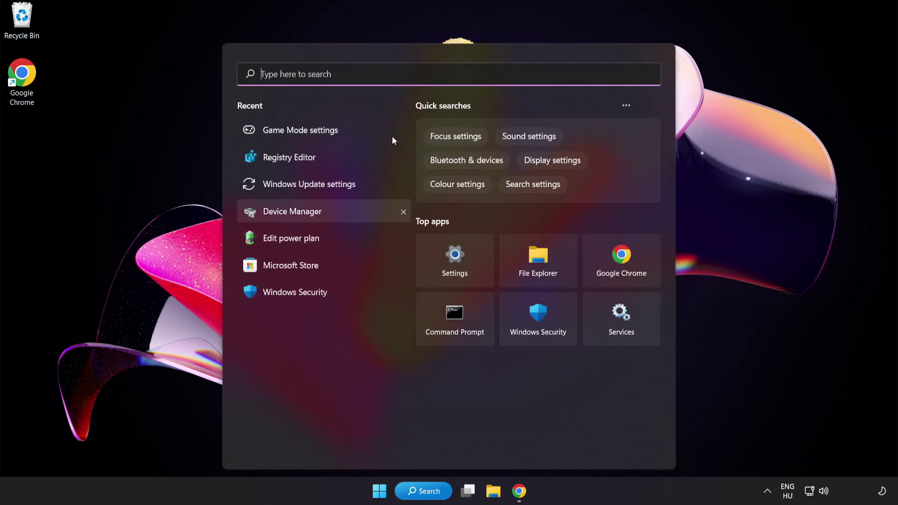
text(edit power plan)
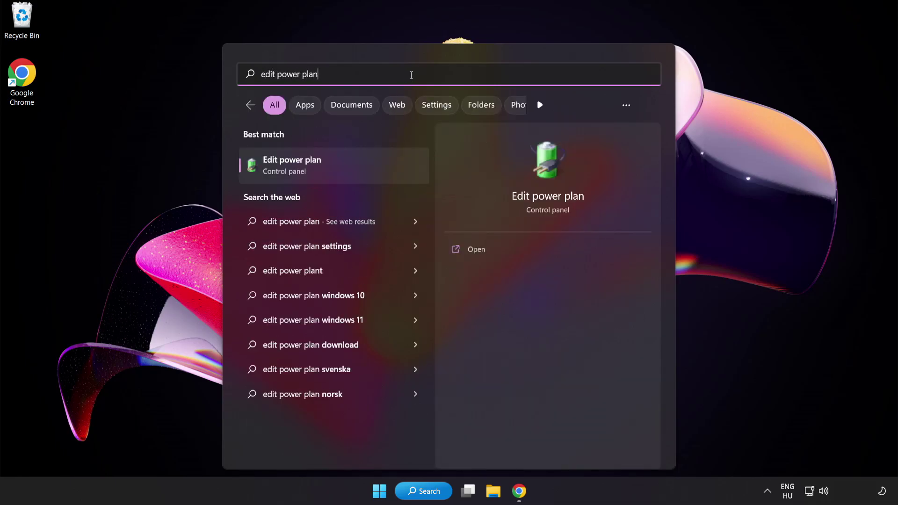
click(366, 175)
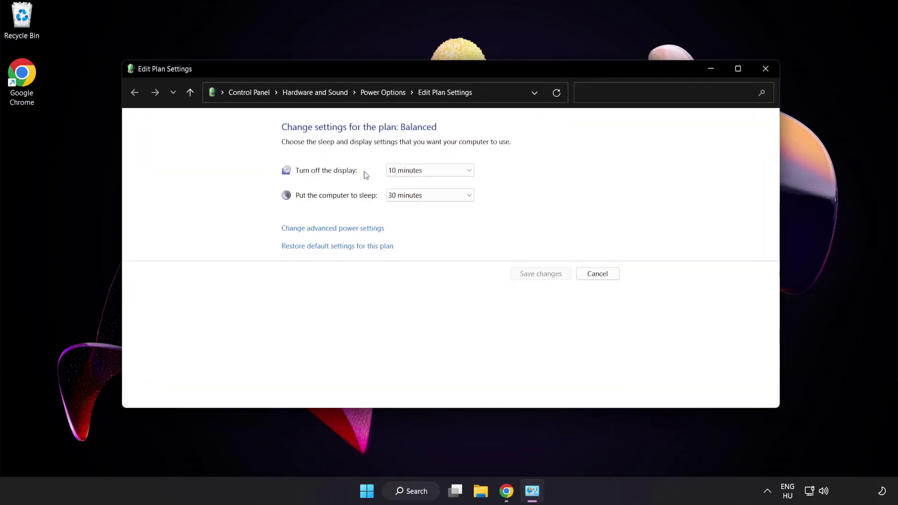
click(391, 94)
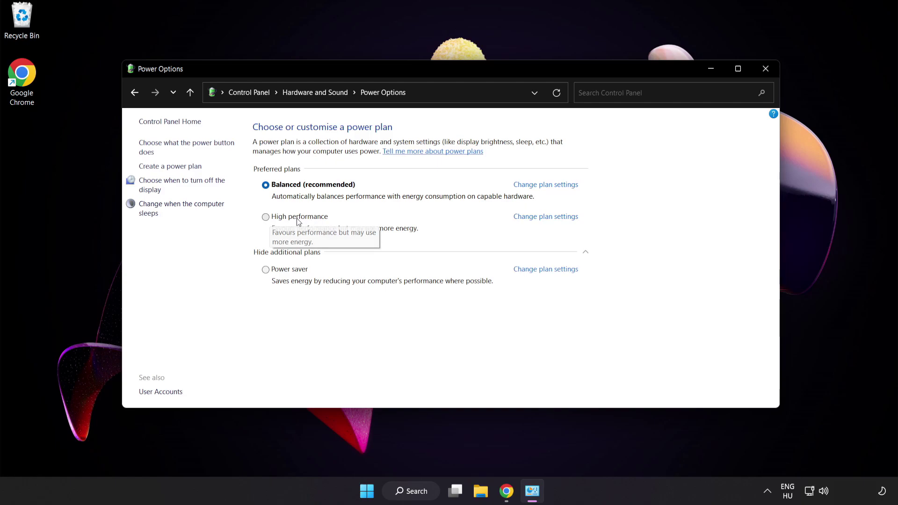
click(299, 219)
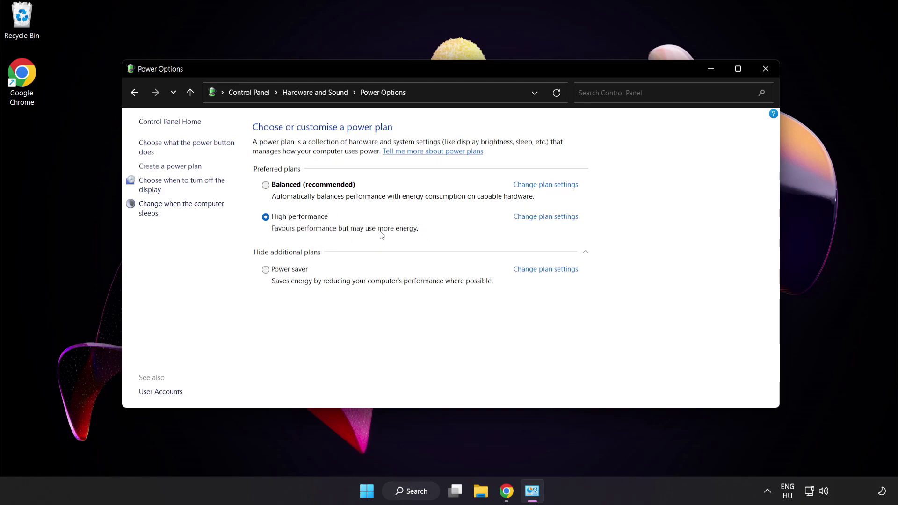
click(766, 69)
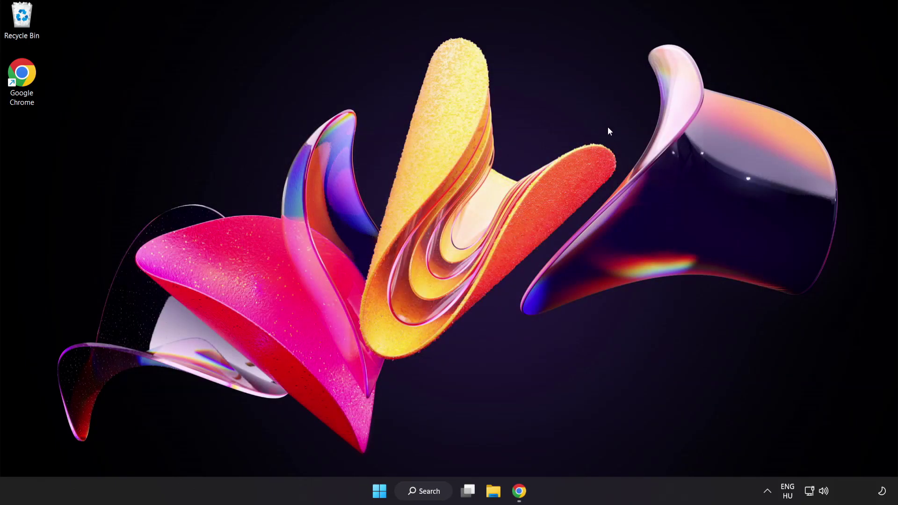
click(433, 491)
text(device manager)
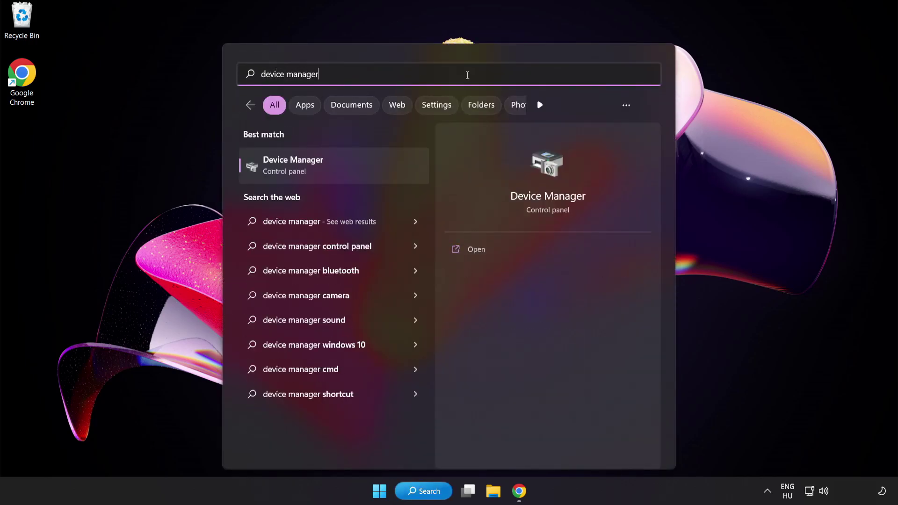
click(368, 171)
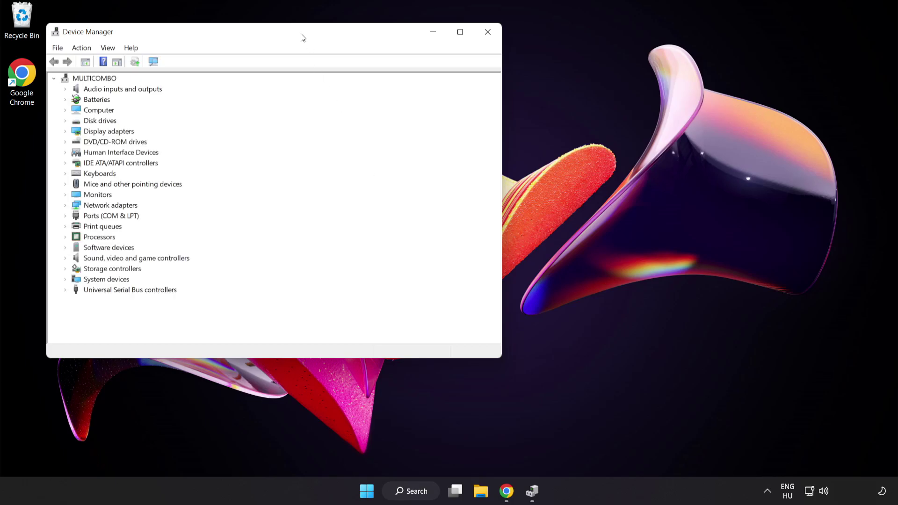
drag(302, 37, 456, 92)
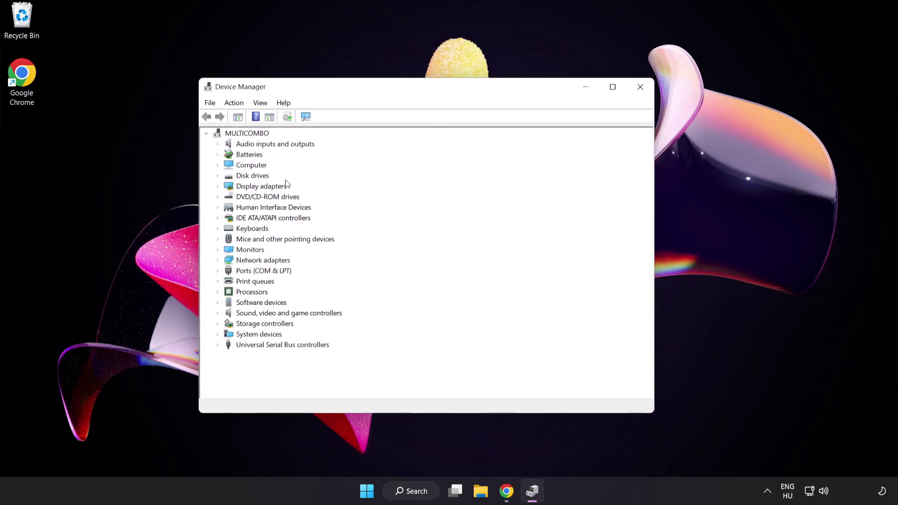
click(230, 187)
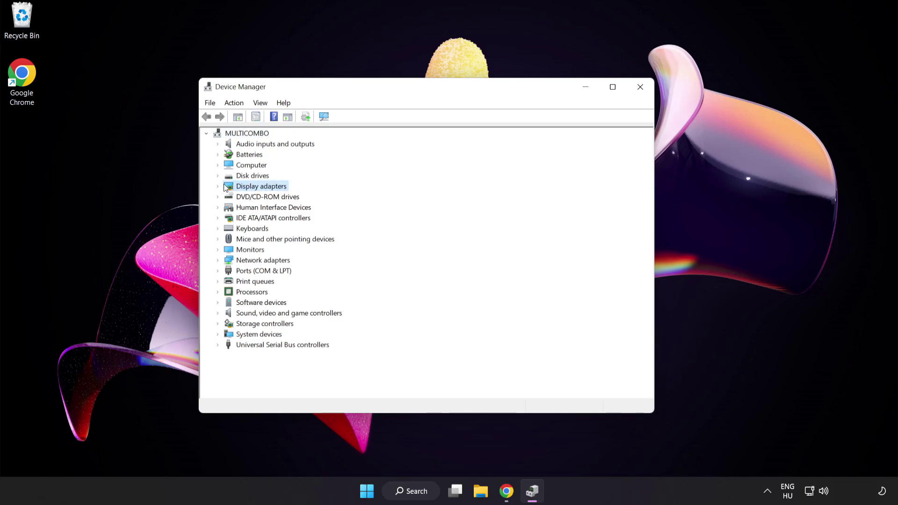
click(218, 186)
click(255, 197)
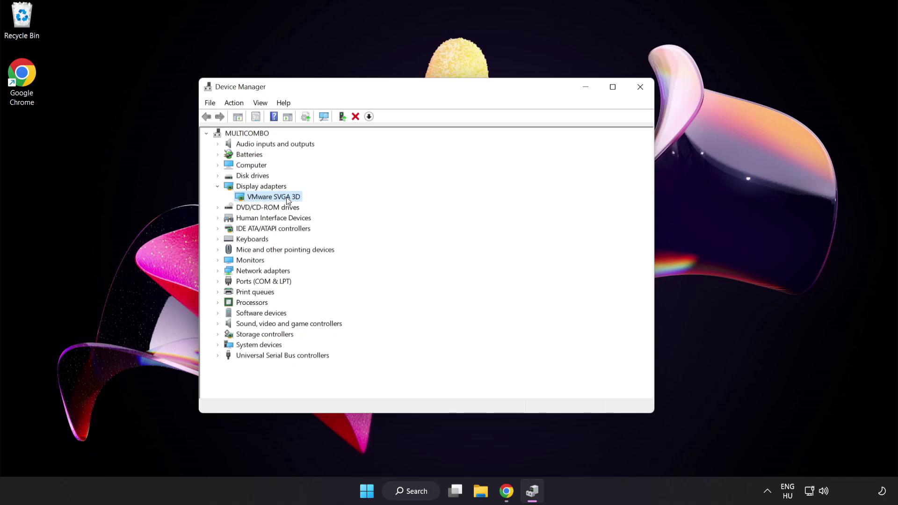
right_click(287, 201)
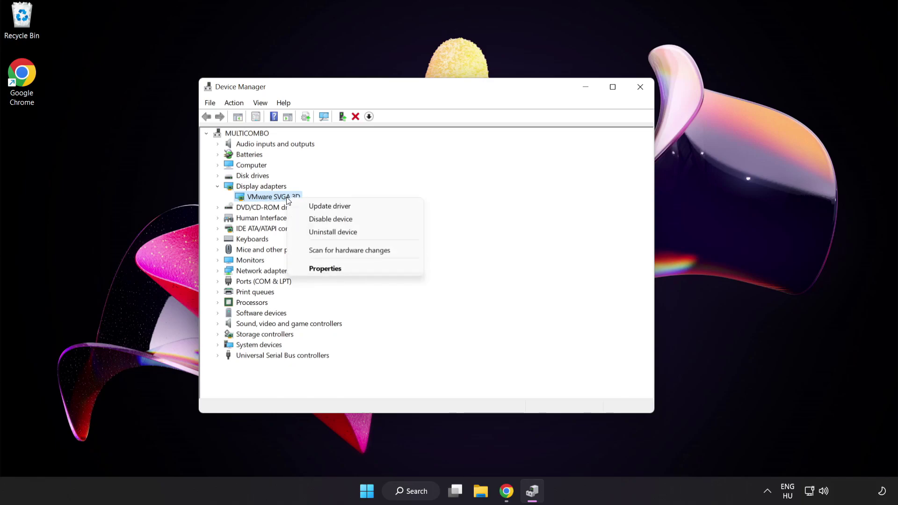
click(352, 206)
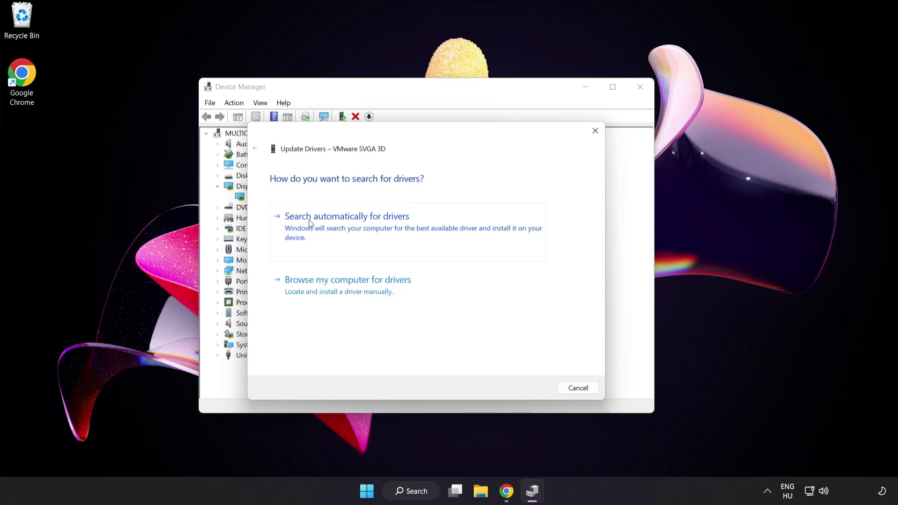
click(371, 228)
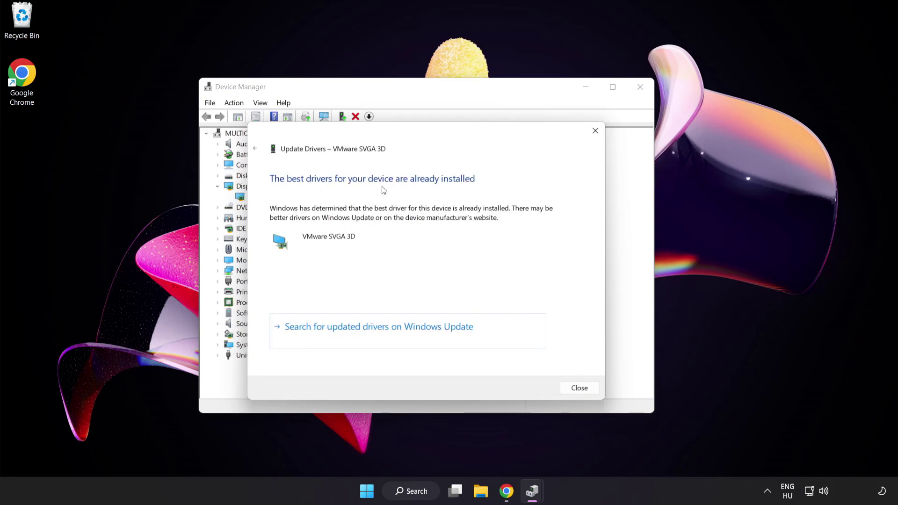
click(579, 388)
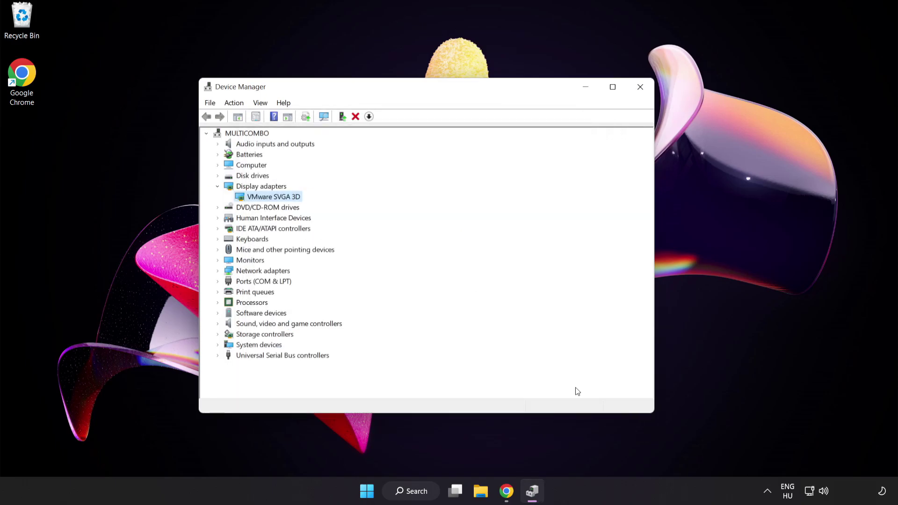
click(637, 93)
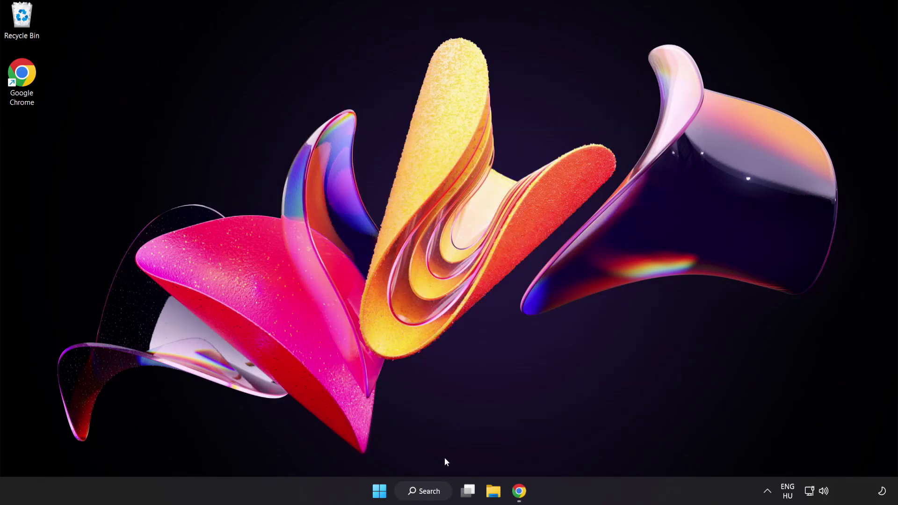
click(434, 497)
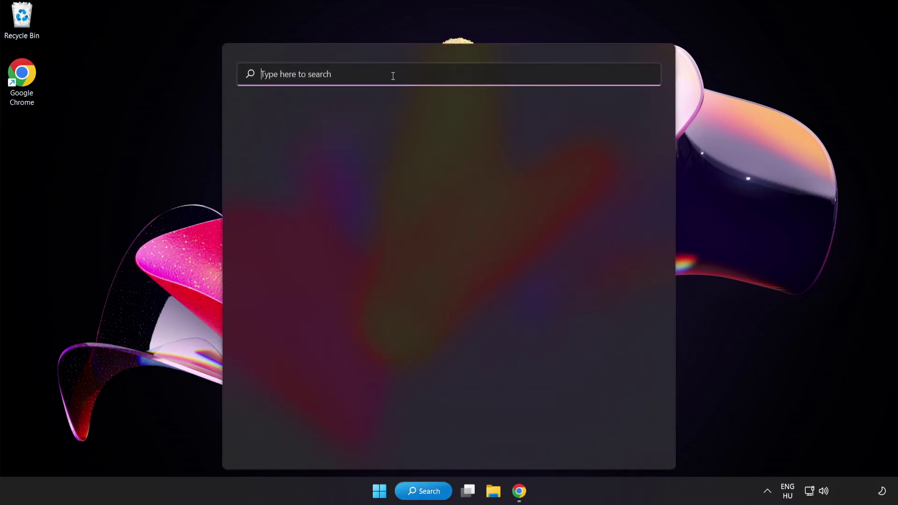
text(game mode settings)
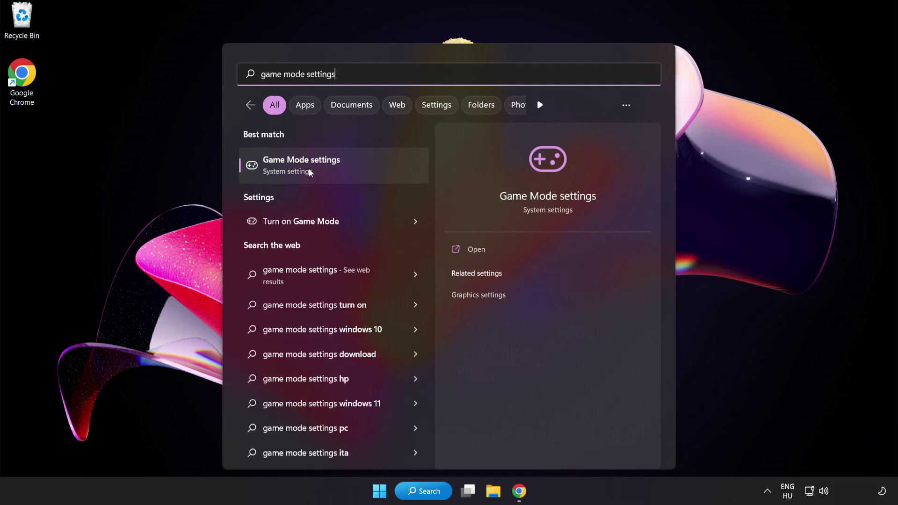
click(328, 170)
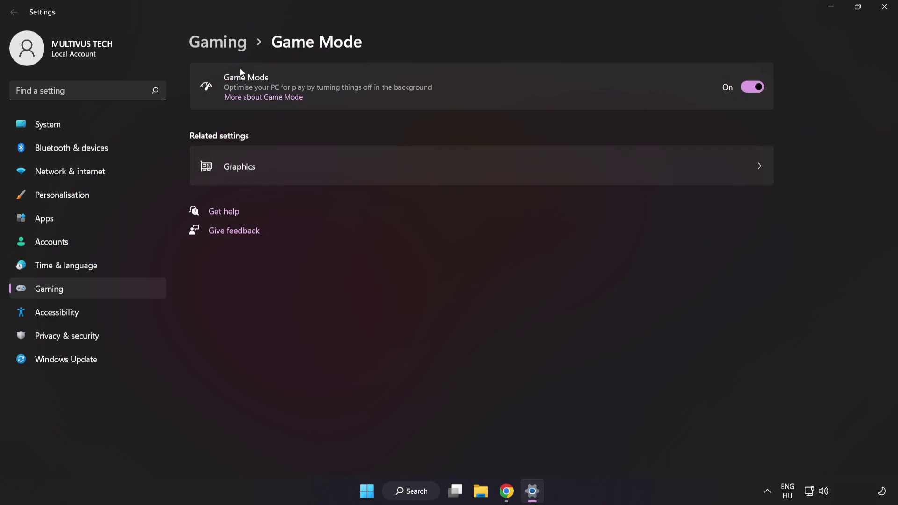
click(222, 46)
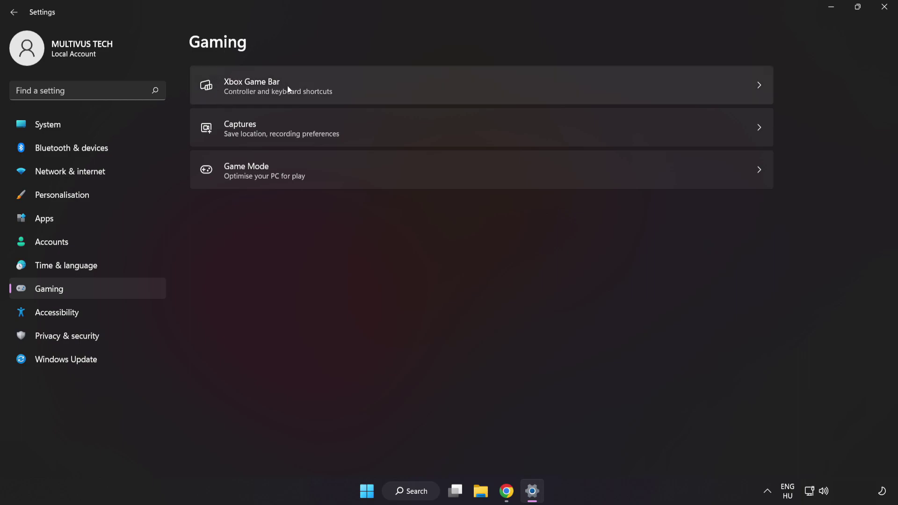
click(648, 83)
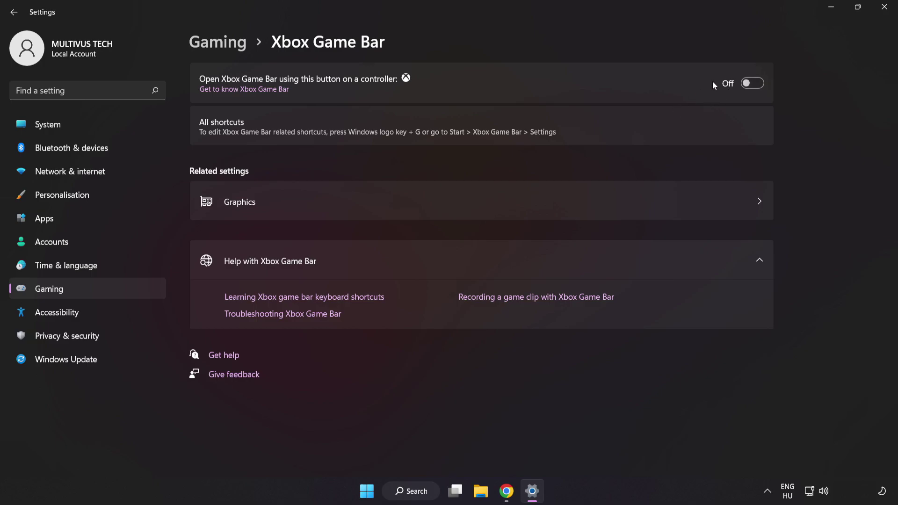
click(886, 14)
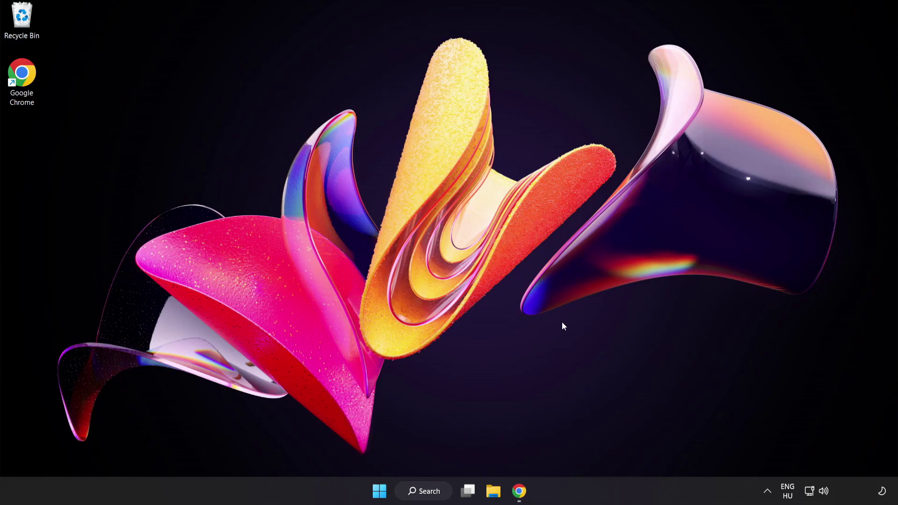
Open Task Manager and end the Google Chrome process.
right_click(377, 495)
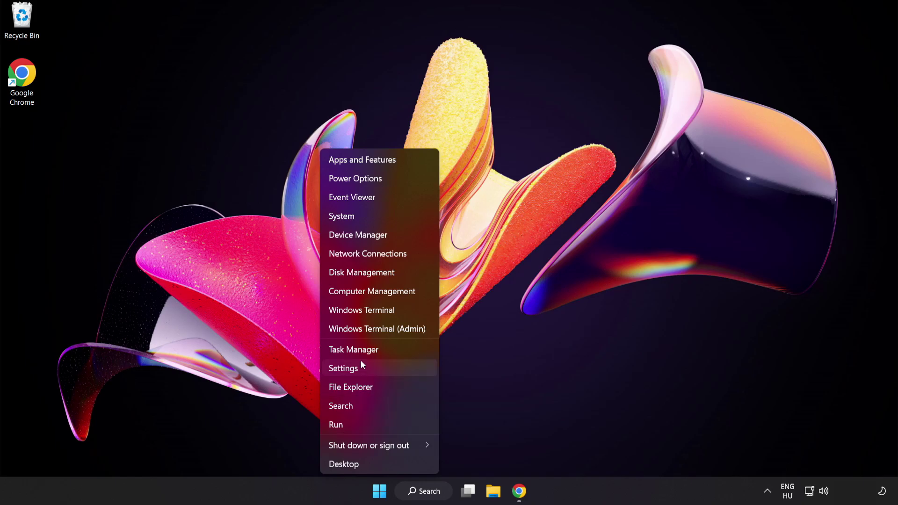
click(385, 349)
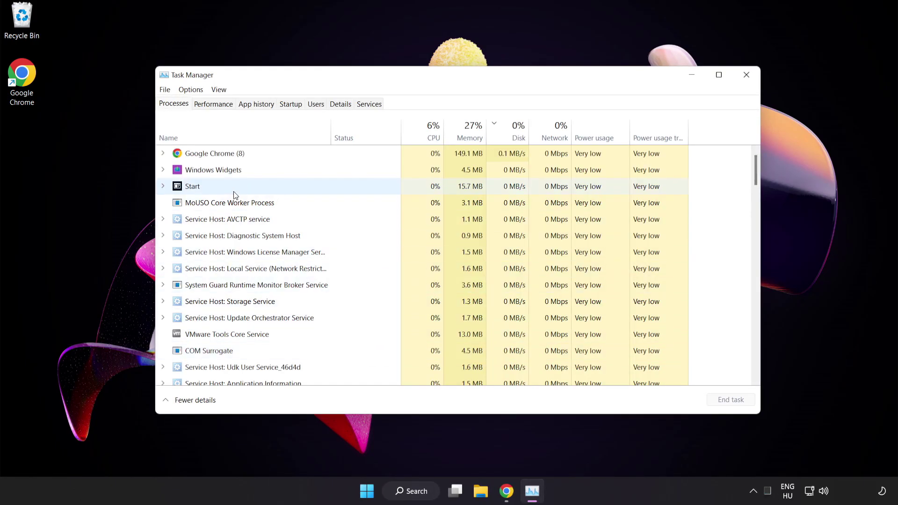
click(229, 154)
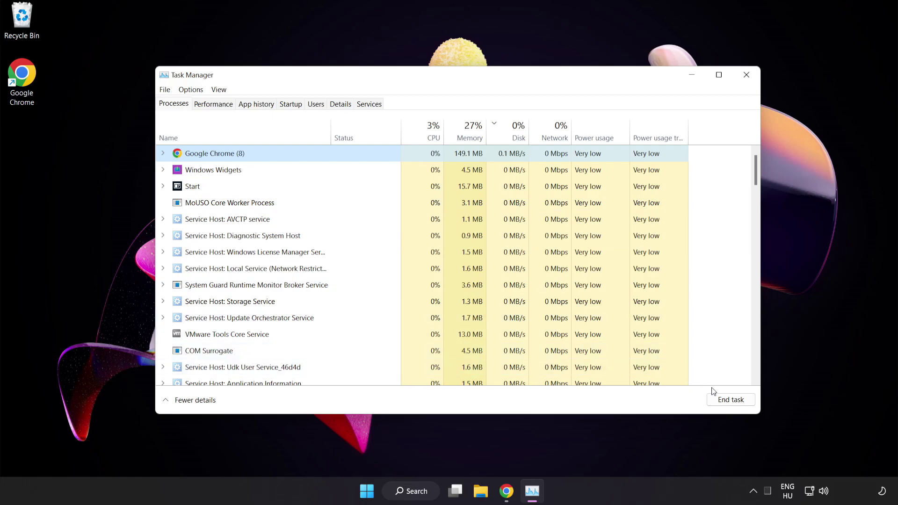
click(727, 401)
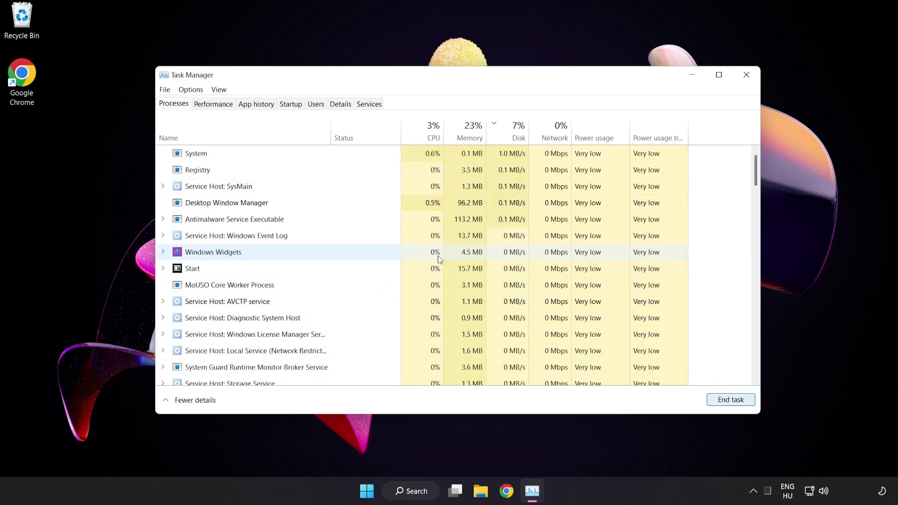
drag(755, 172, 746, 141)
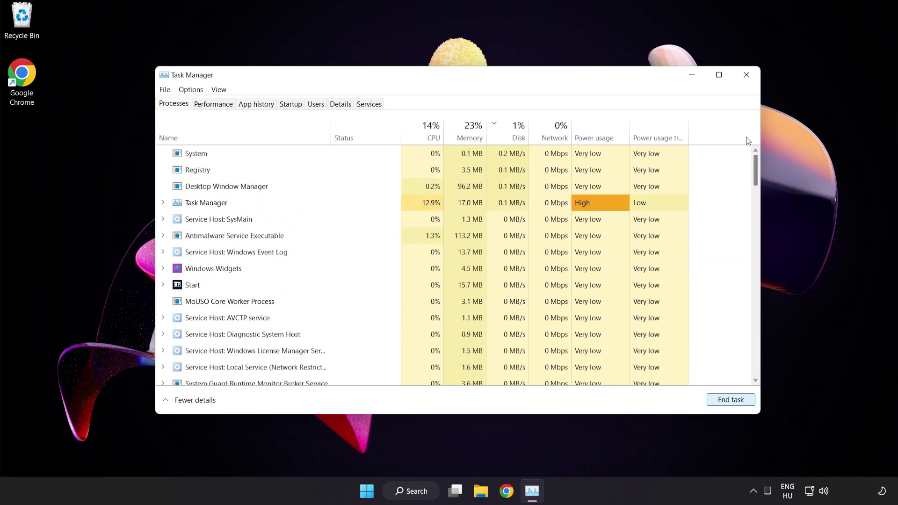
Disable Cortana, Phone Link and Terminal as startup apps, then close Task Manager.
click(293, 106)
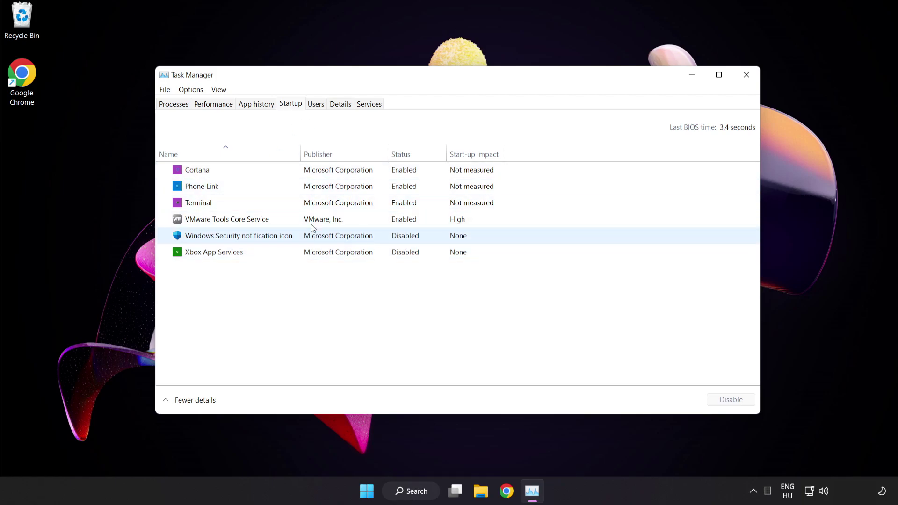
click(317, 172)
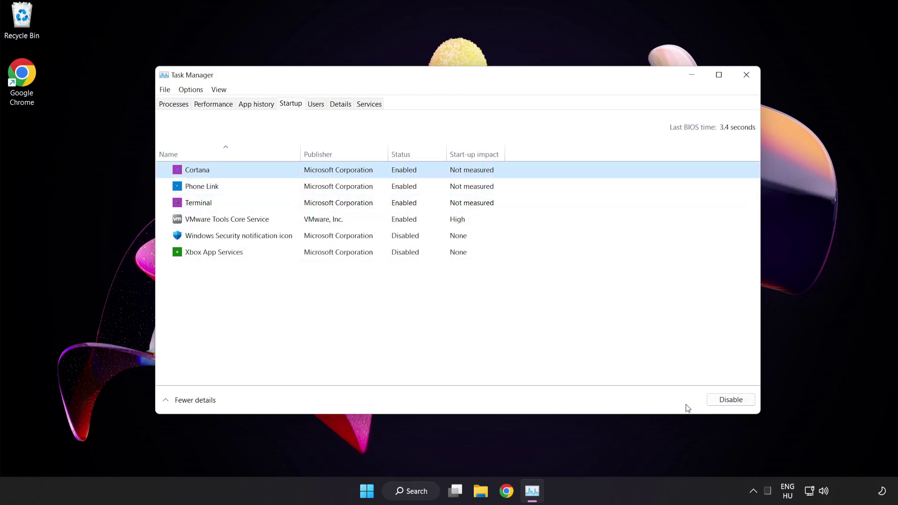
click(735, 403)
click(262, 189)
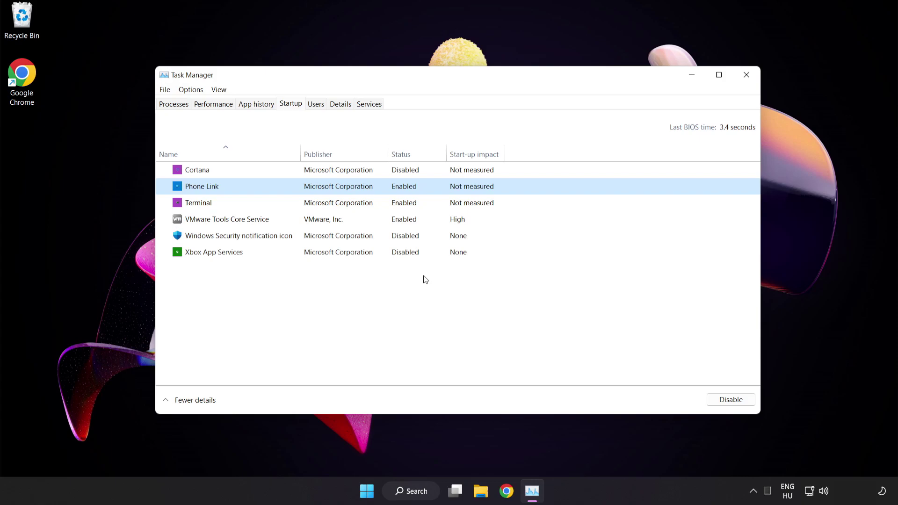
click(722, 400)
click(359, 206)
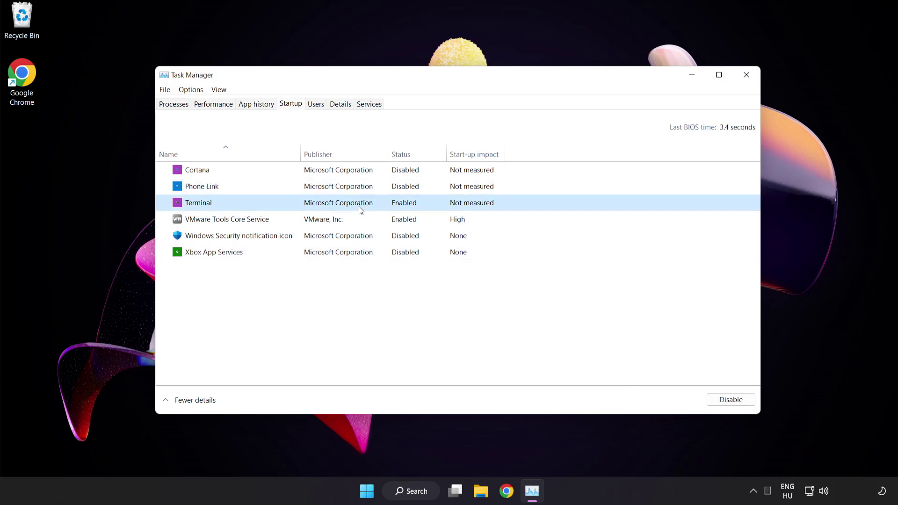
click(731, 399)
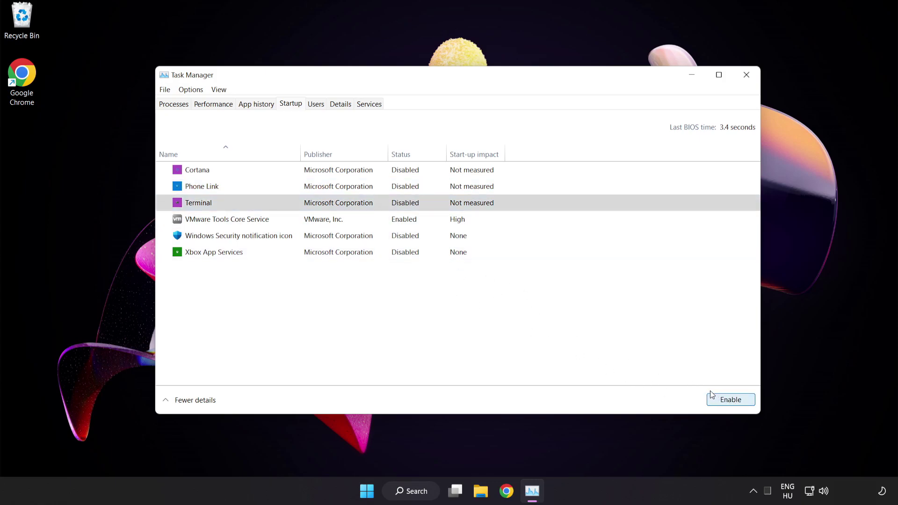
click(747, 75)
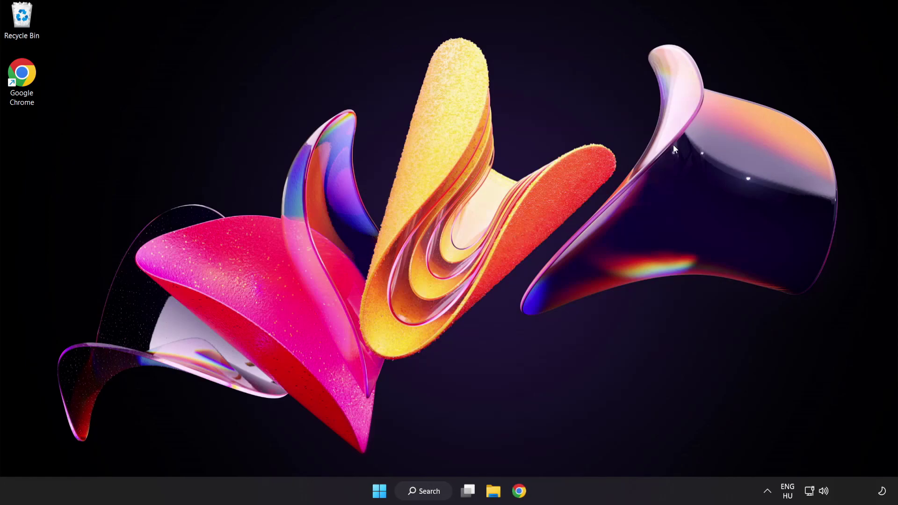
Check Windows Update in Settings, confirm 'You're up to date', then close Settings.
click(426, 496)
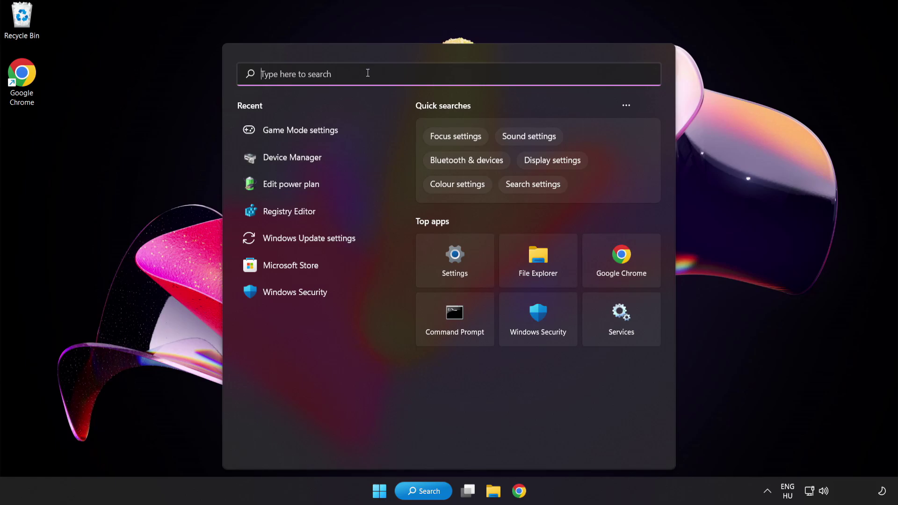
text(update)
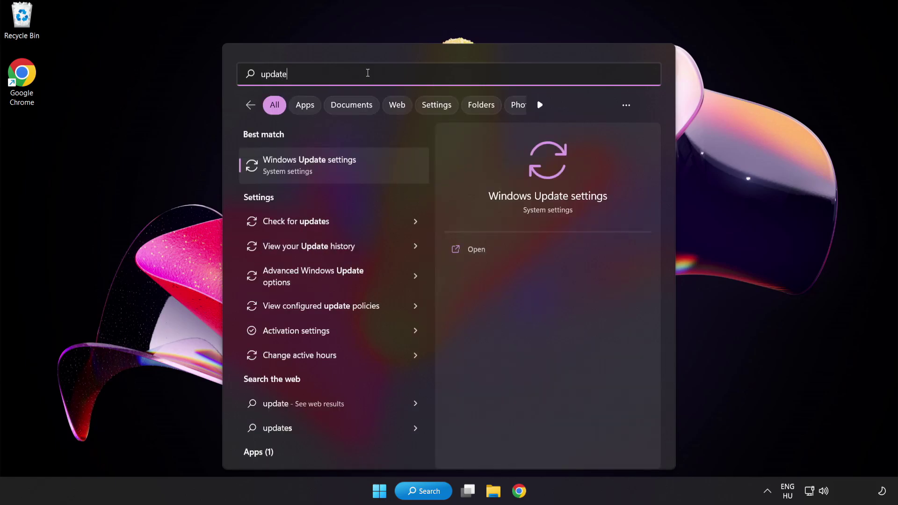
click(367, 161)
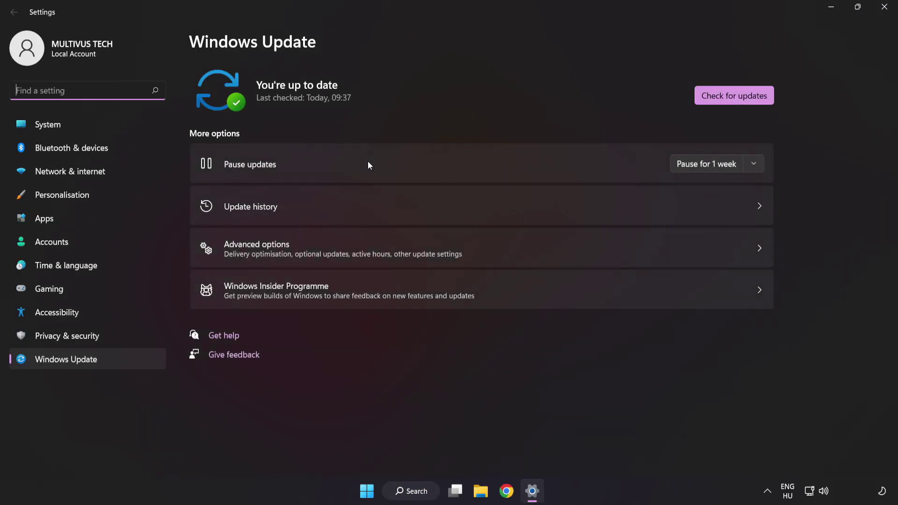
click(734, 100)
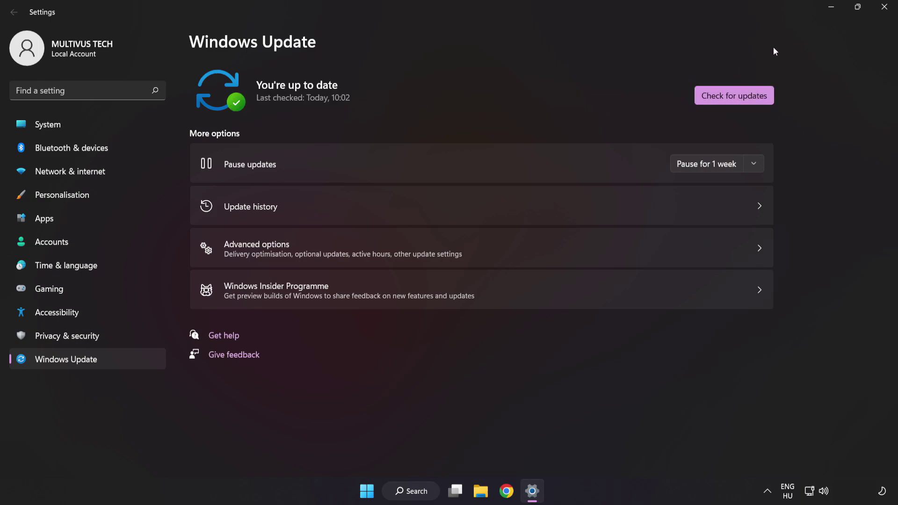
click(884, 7)
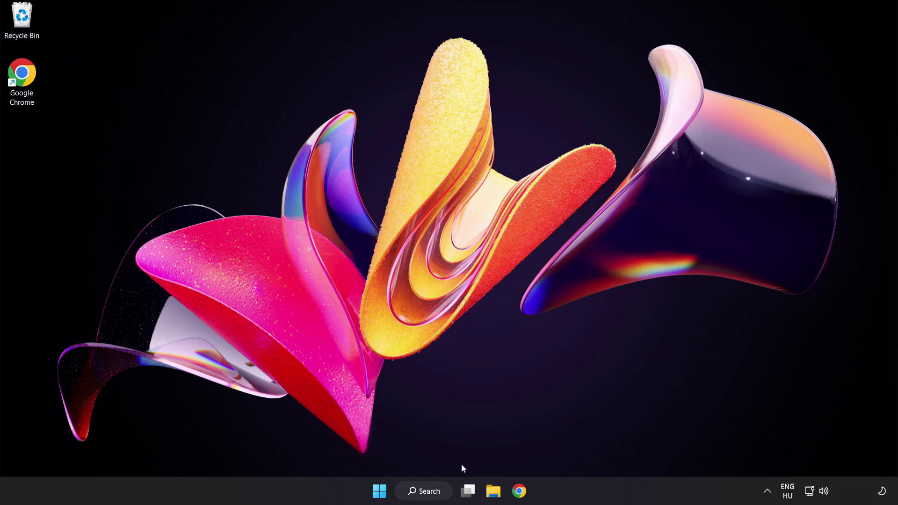
Launch Registry Editor and navigate to HKEY_CURRENT_USER\System\GameConfigStore.
click(434, 495)
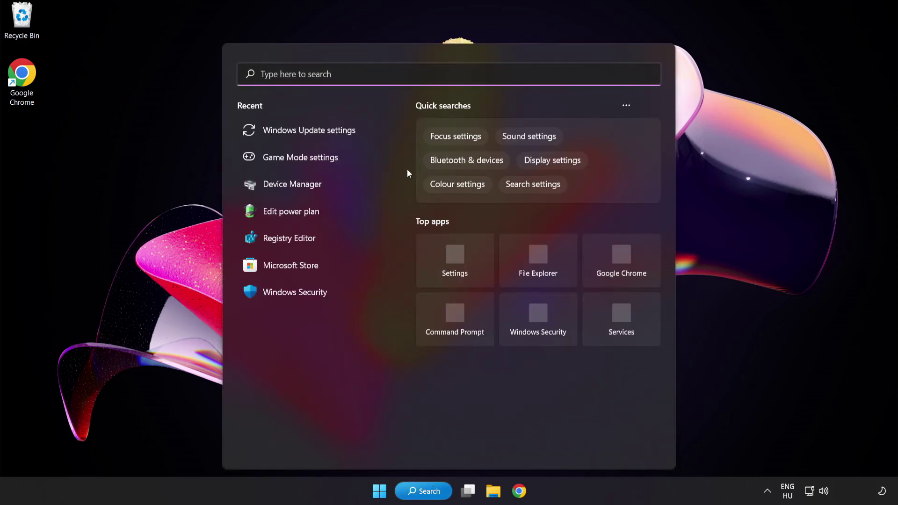
text(regedit)
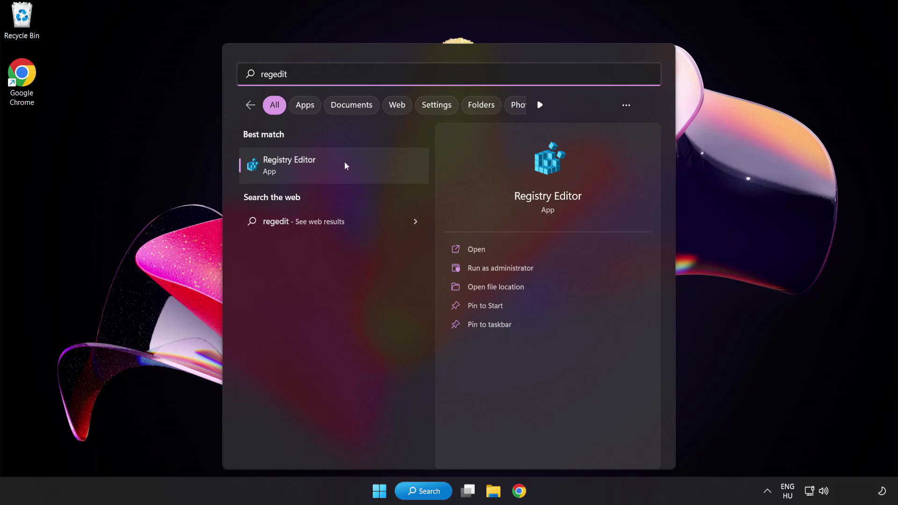
click(345, 161)
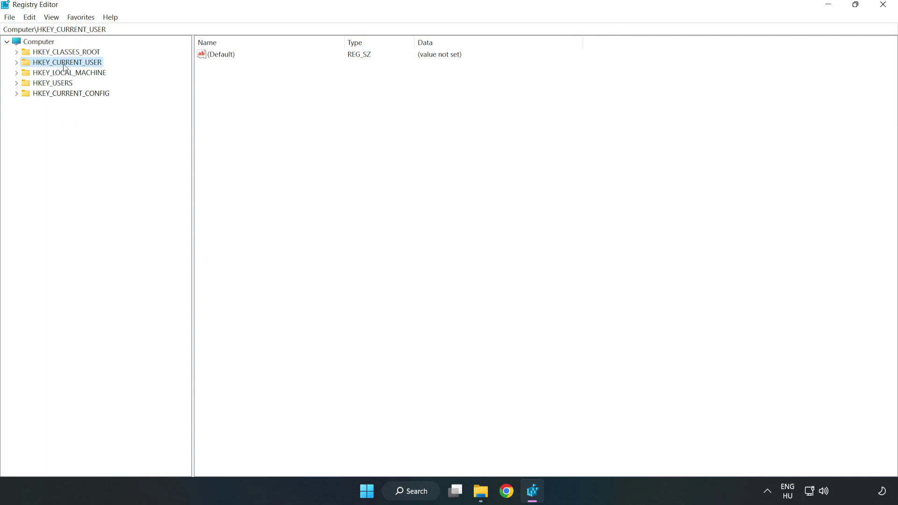
click(16, 63)
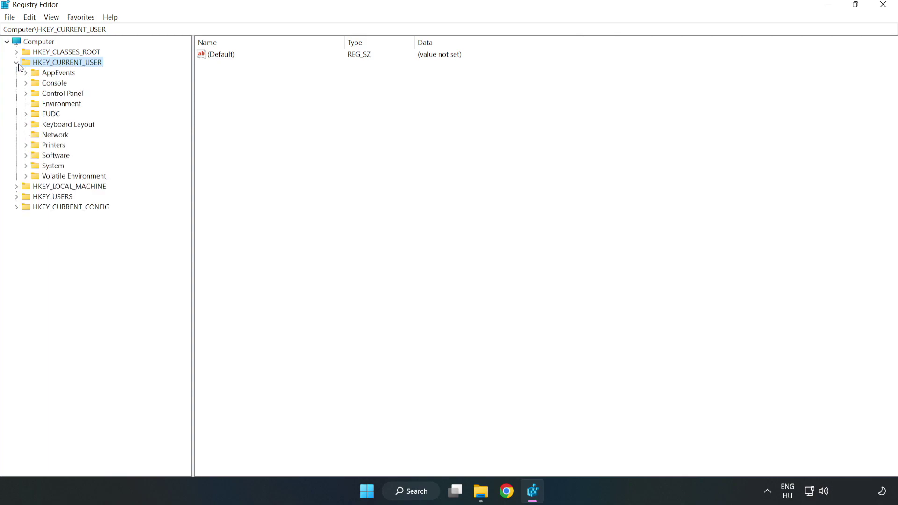
click(25, 167)
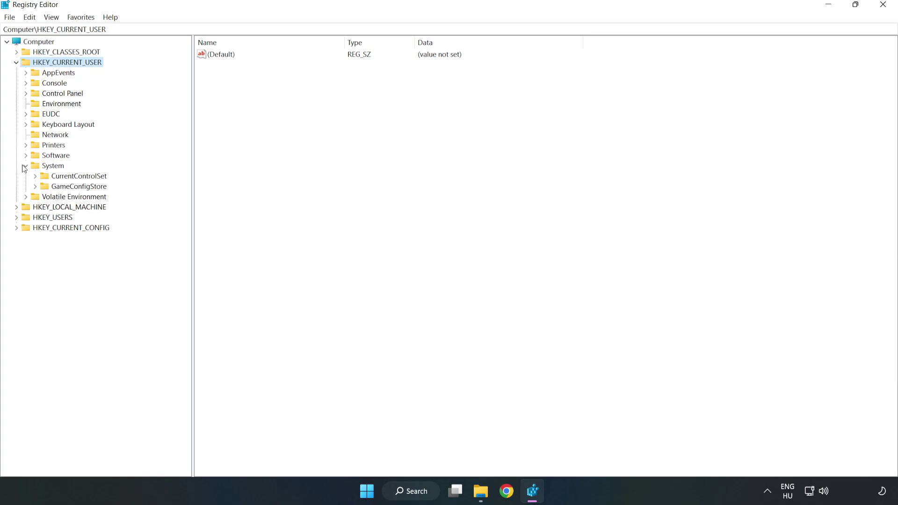
click(75, 190)
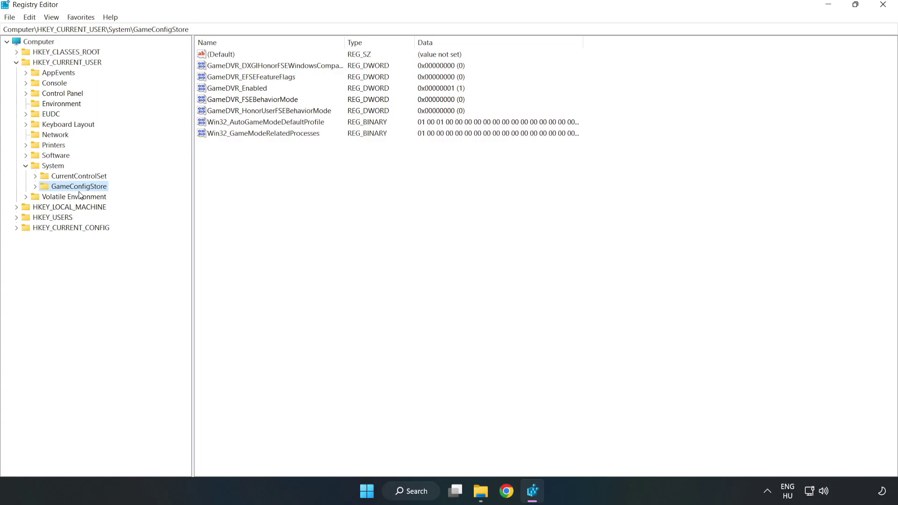
Change GameDVR_Enabled's value data from 1 to 0.
click(220, 90)
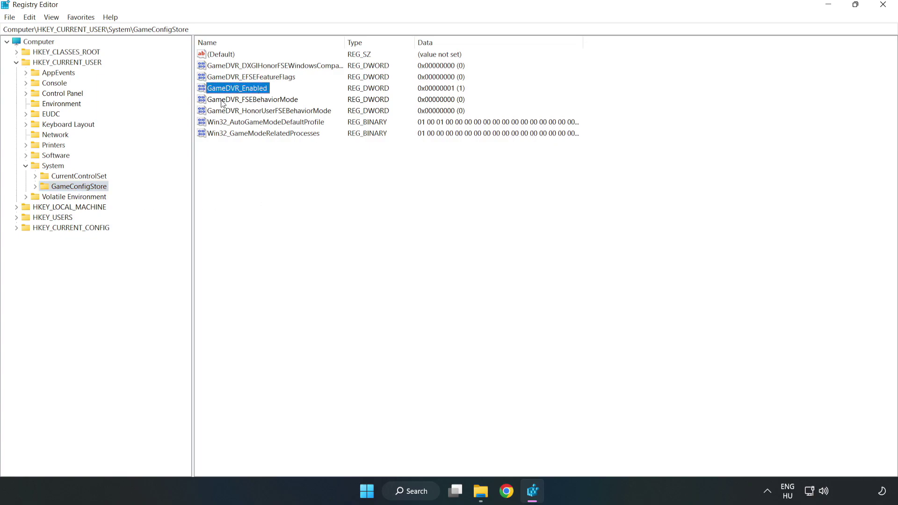
right_click(245, 93)
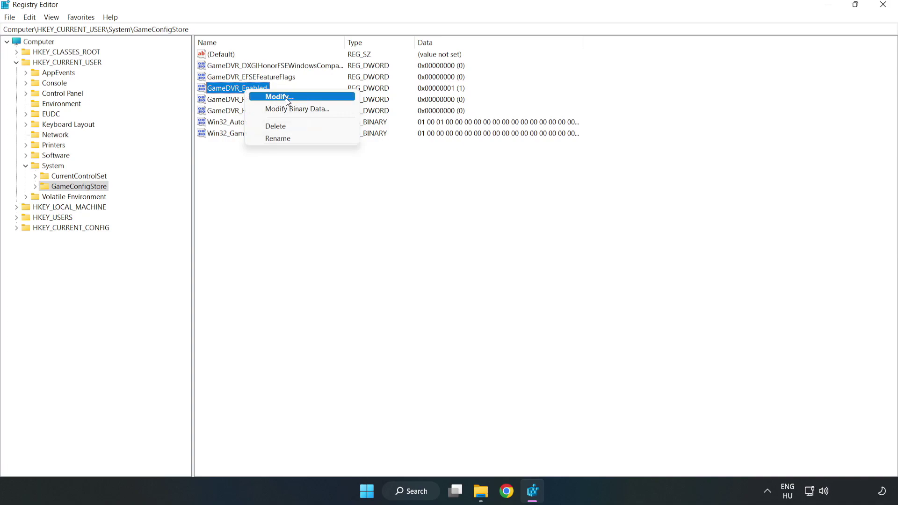
click(286, 98)
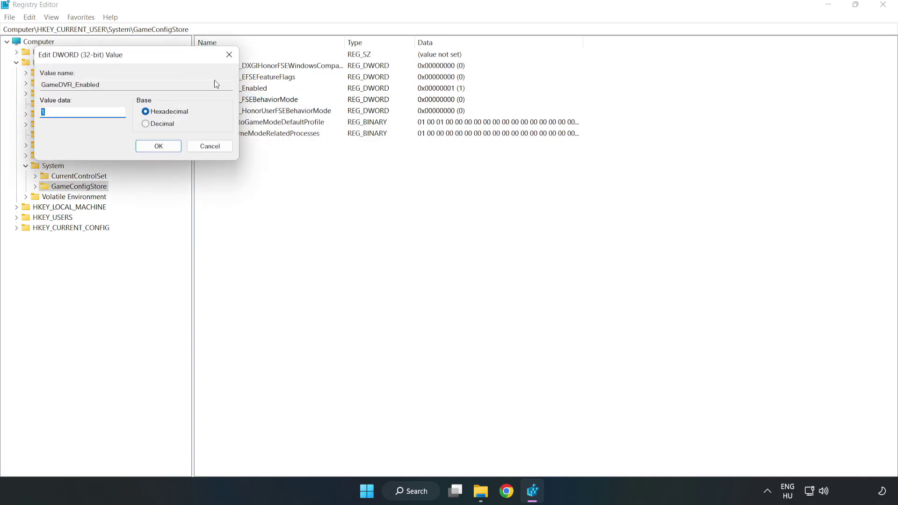
drag(181, 63, 501, 191)
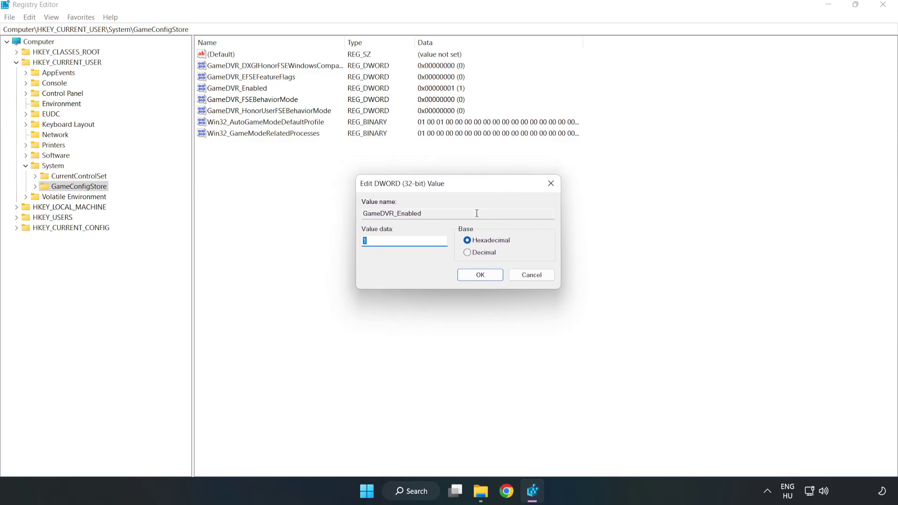
drag(376, 245, 345, 235)
text(0)
click(480, 275)
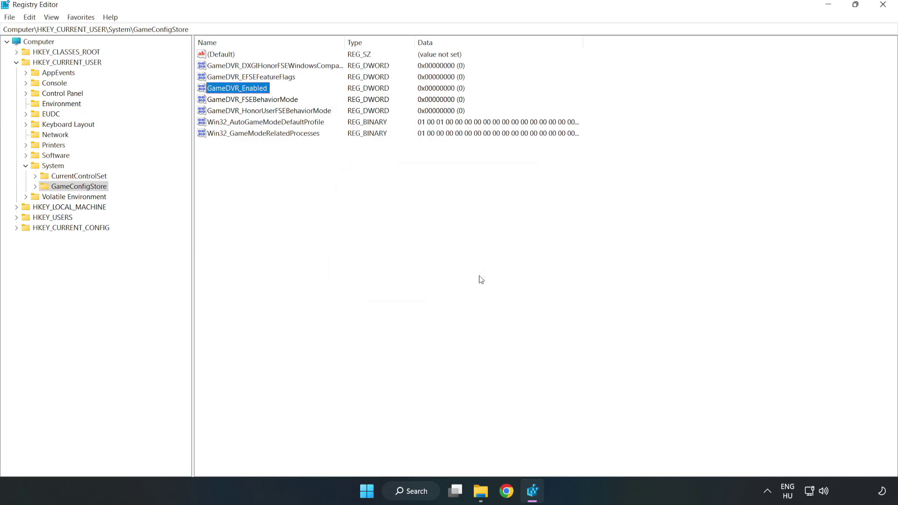
Navigate to HKLM\SOFTWARE\Microsoft\PolicyManager\default\ApplicationManagement\AllowGameDVR.
click(16, 62)
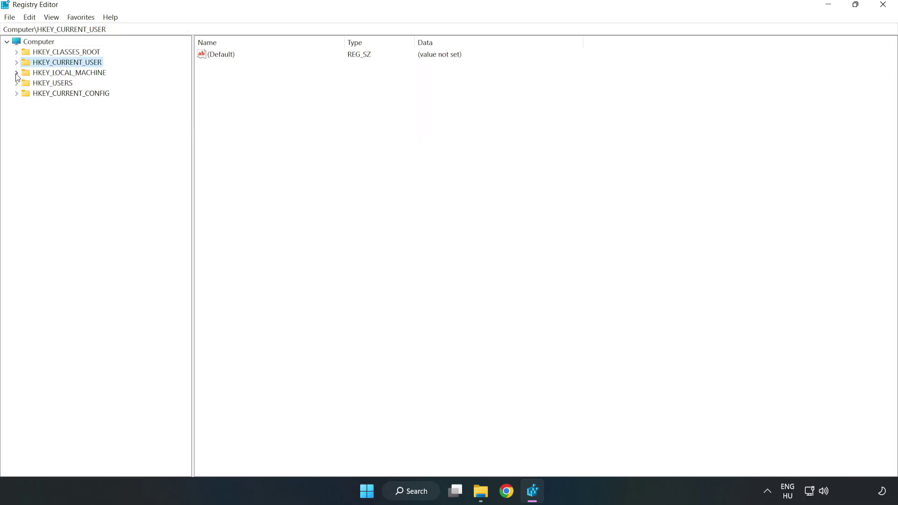
double_click(25, 74)
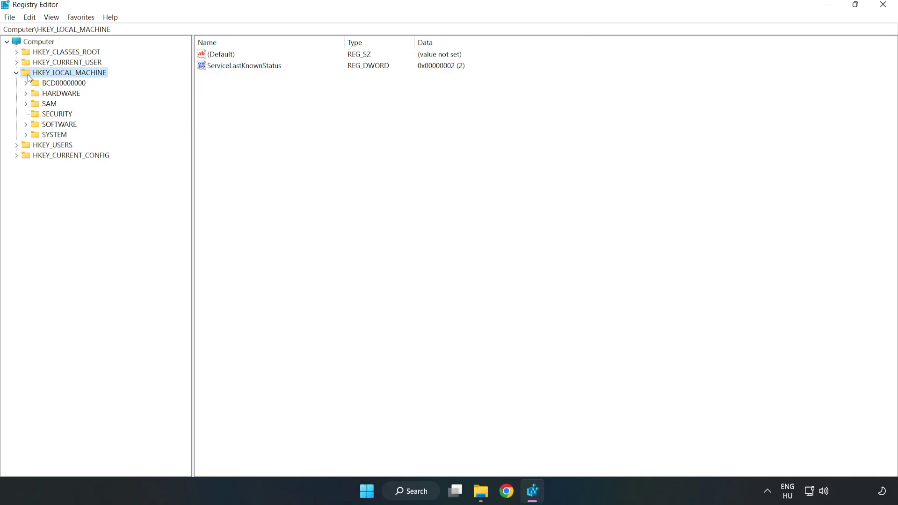
click(26, 124)
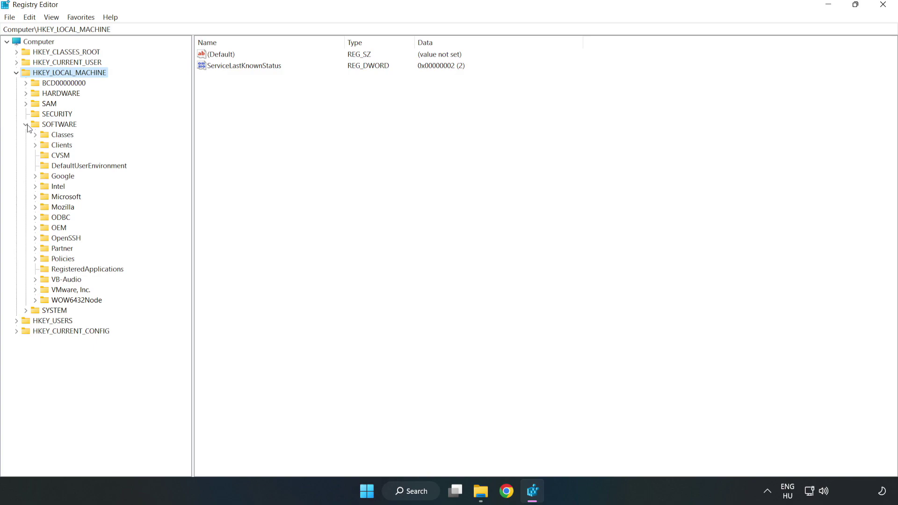
click(35, 197)
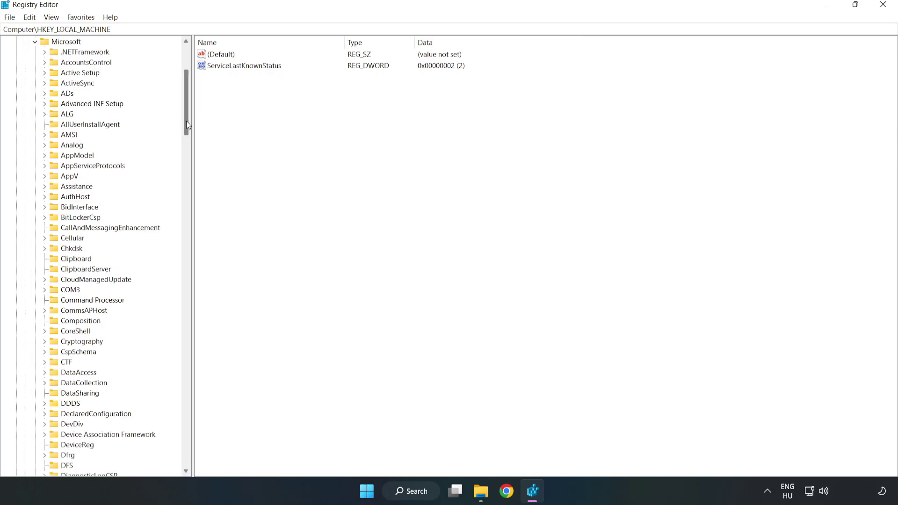
drag(186, 121, 202, 332)
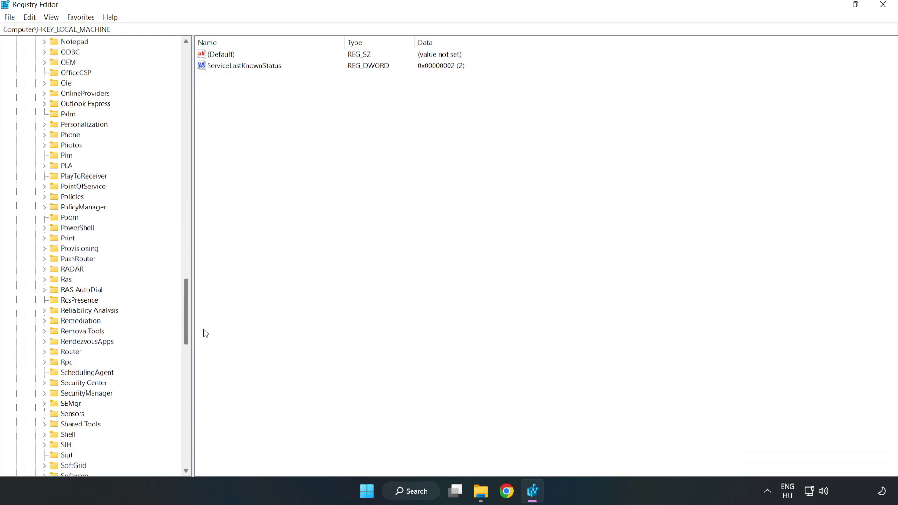
click(44, 208)
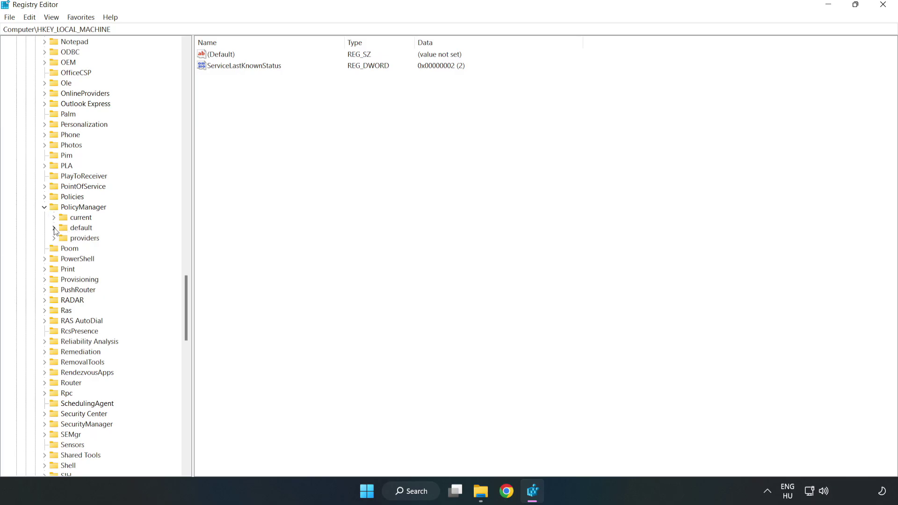
click(54, 228)
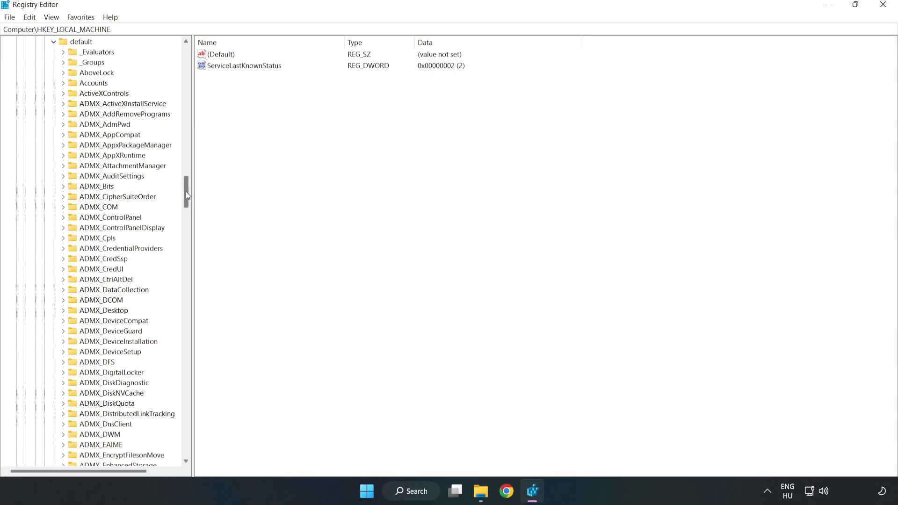
drag(186, 191, 182, 297)
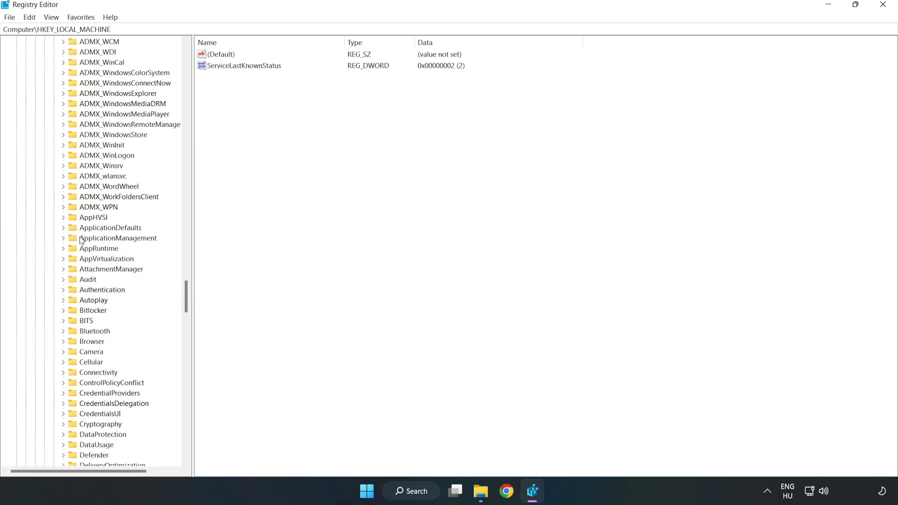
click(66, 237)
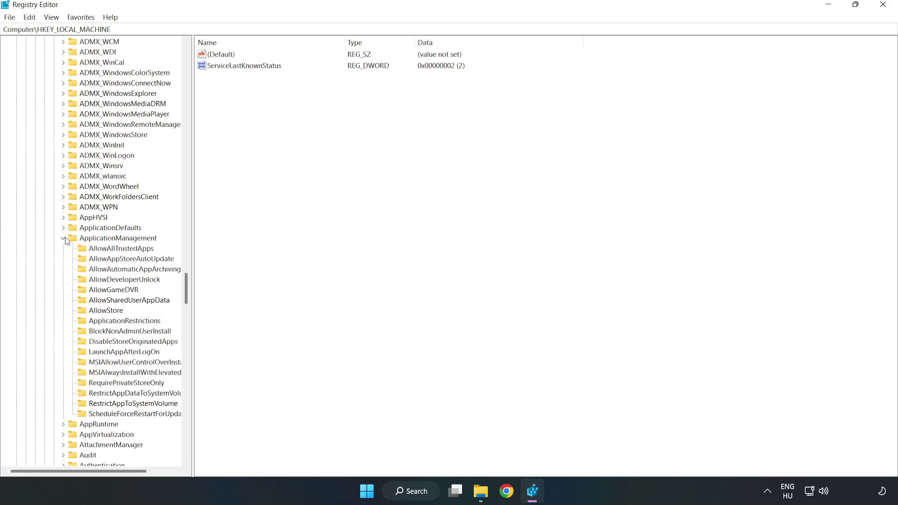
click(104, 290)
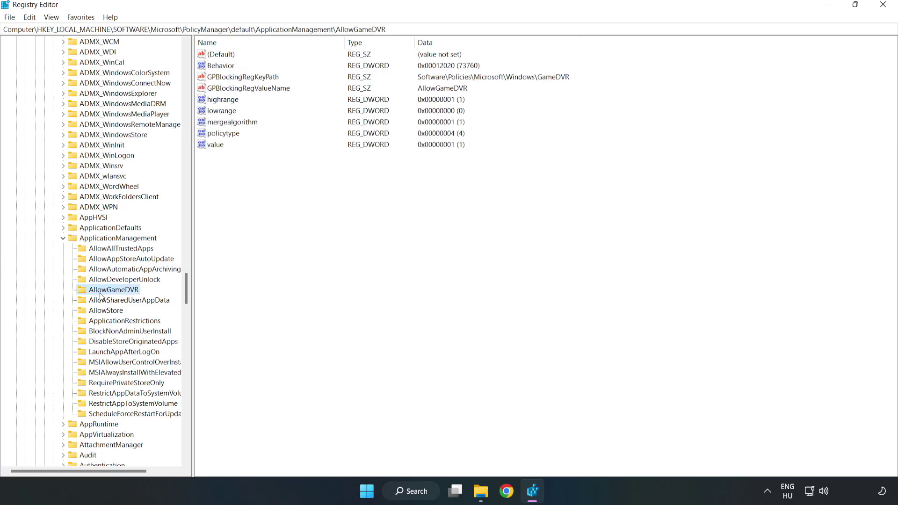
Set the AllowGameDVR 'value' entry's data from 1 to 0.
click(211, 145)
right_click(225, 147)
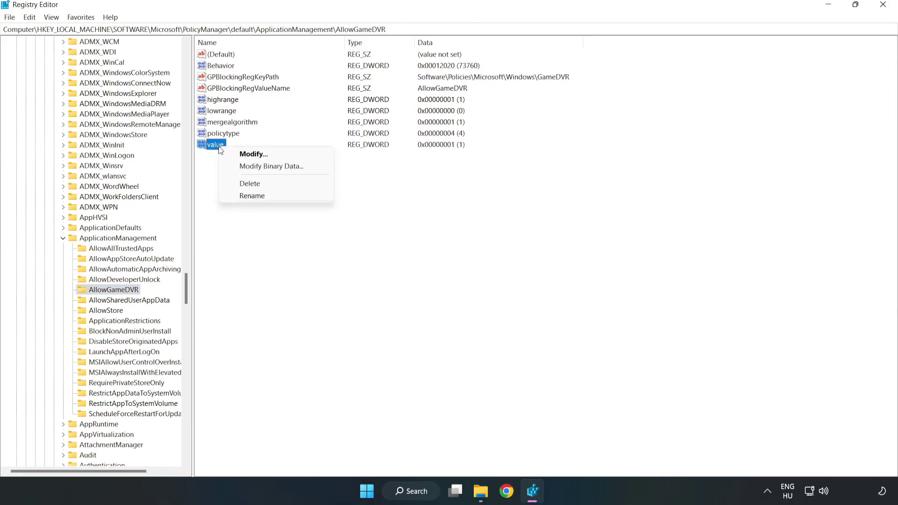
click(258, 156)
drag(164, 58, 458, 186)
click(360, 240)
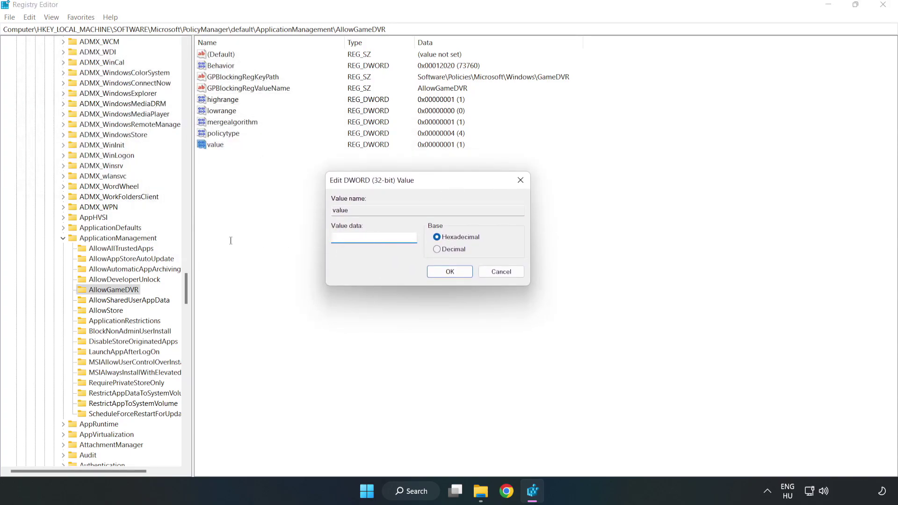
text(0)
click(450, 272)
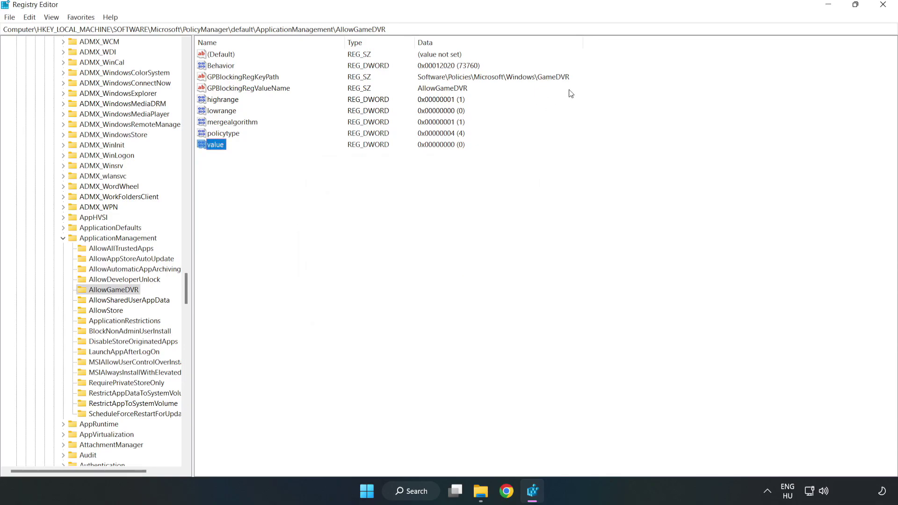
Close Registry Editor and download the DirectX End-User Runtime web installer in Chrome.
click(884, 5)
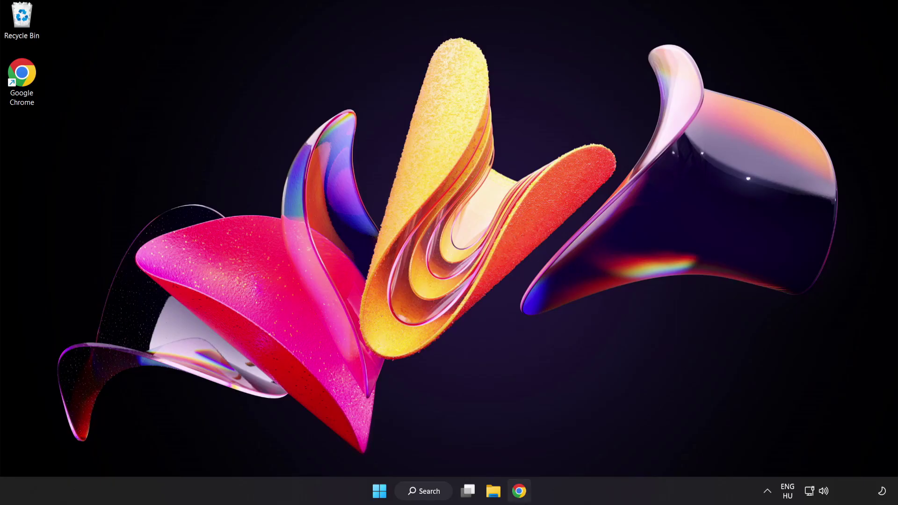
click(518, 495)
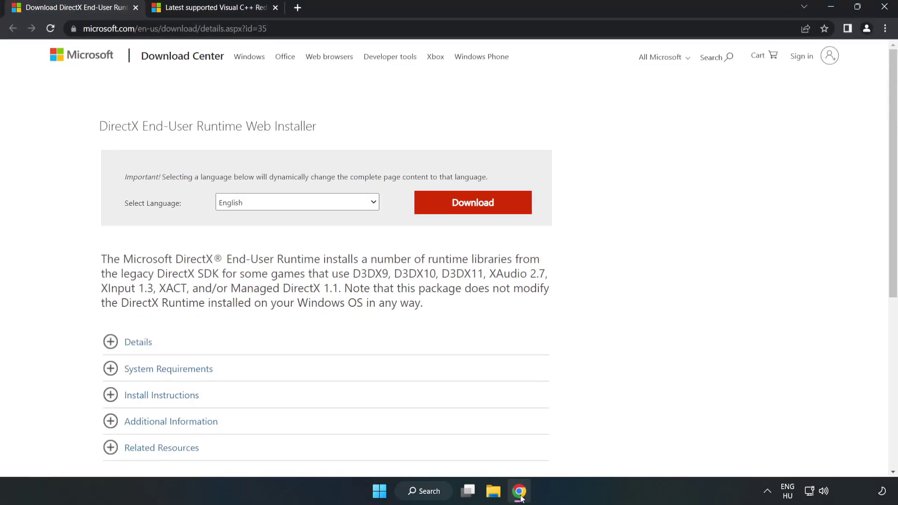
click(269, 29)
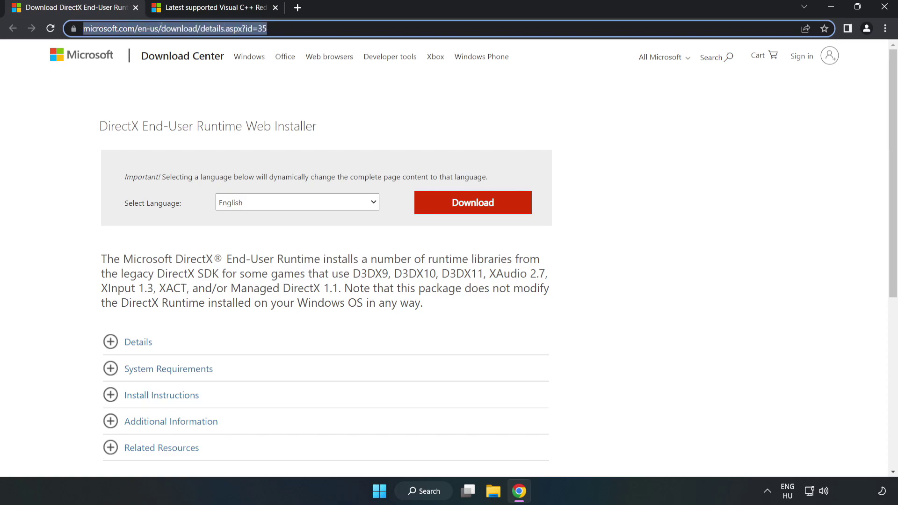
click(365, 111)
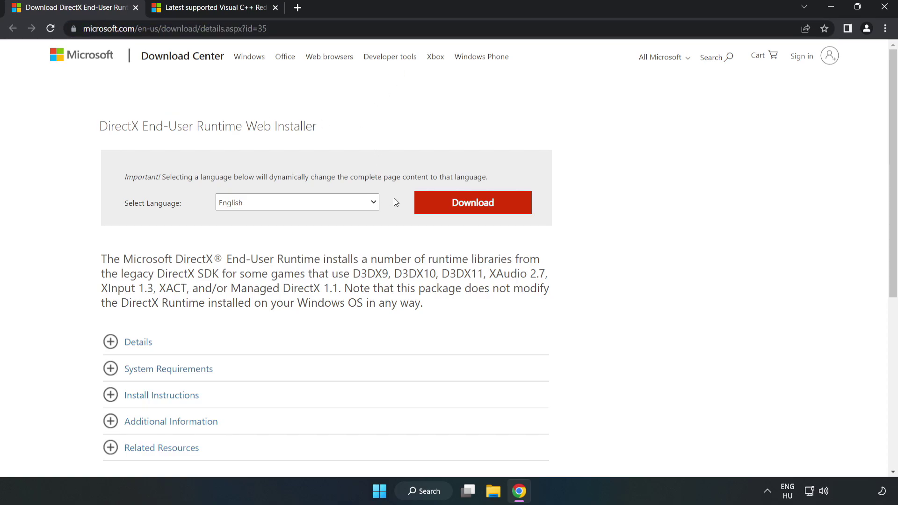
click(480, 214)
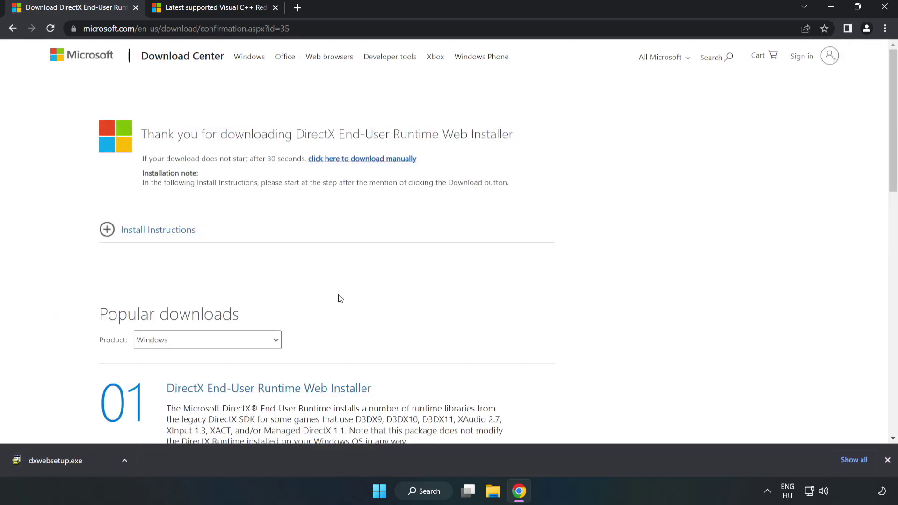
Run dxwebsetup.exe, accept the license, skip the Bing Bar offer, and finish setup.
click(90, 463)
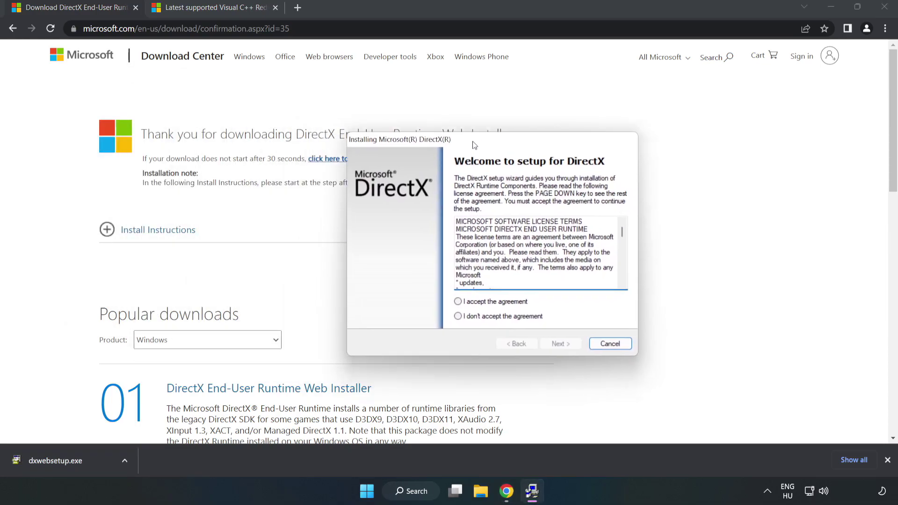
drag(578, 218, 578, 274)
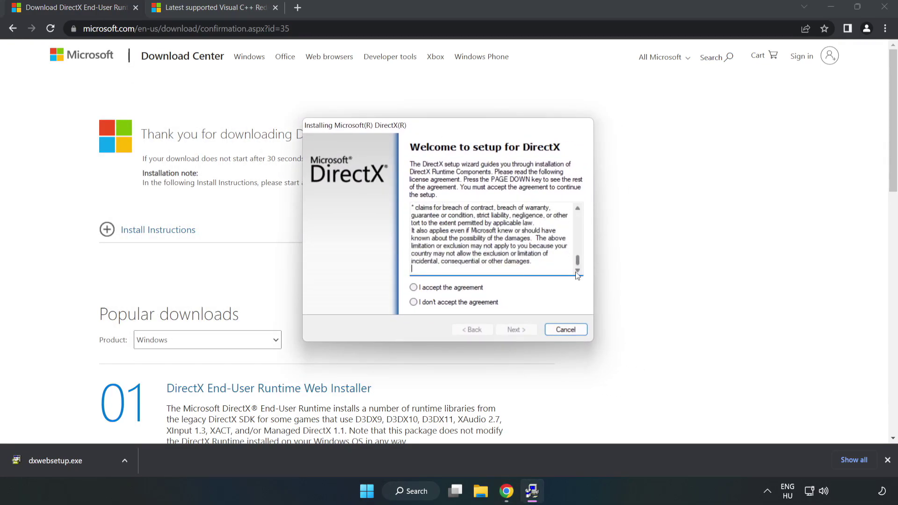
click(413, 288)
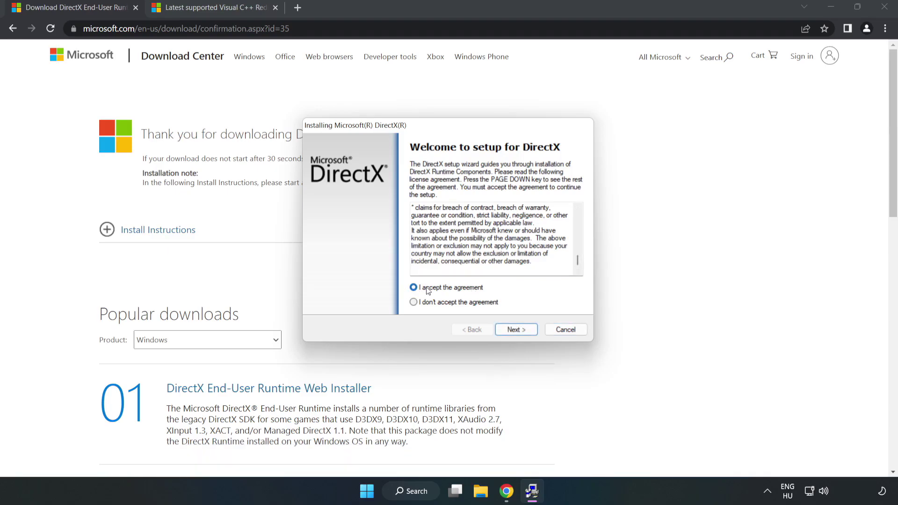
click(520, 330)
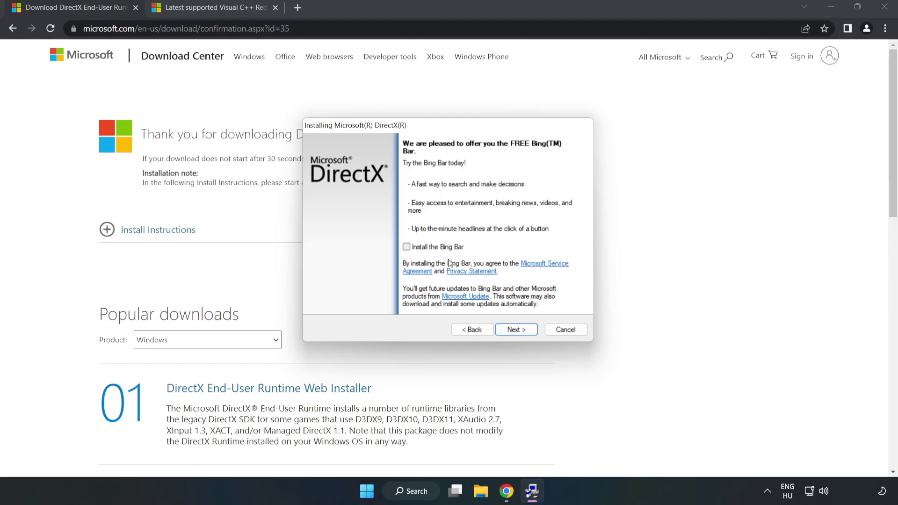
click(518, 330)
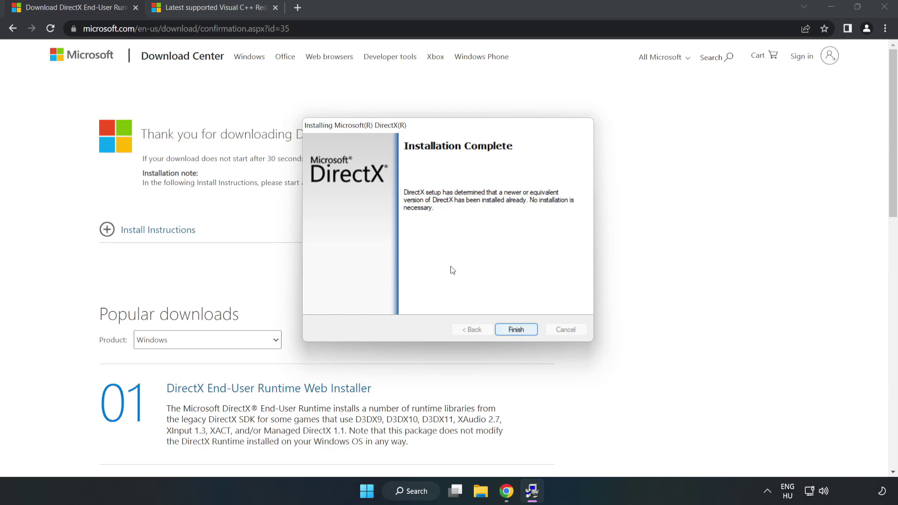
click(516, 329)
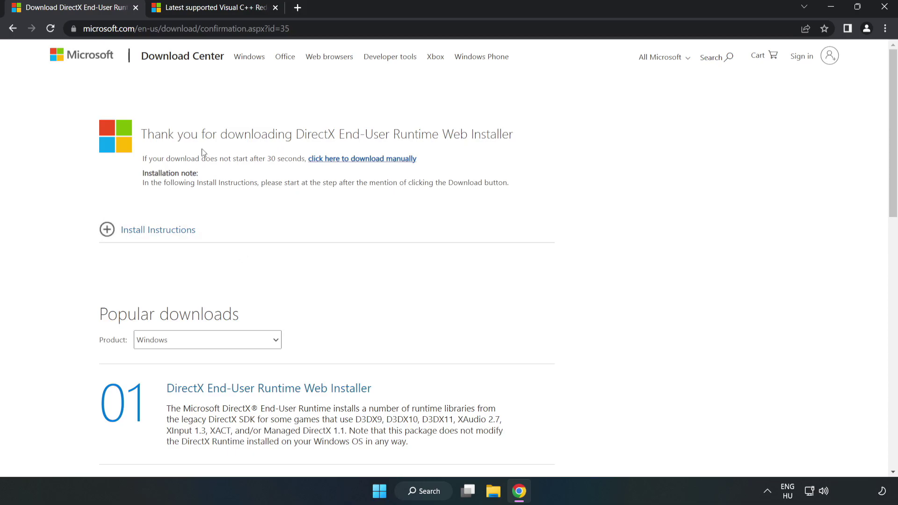
Close the DirectX tab and download the ARM64 and x64 Visual C++ redistributables, allowing multiple downloads.
click(135, 8)
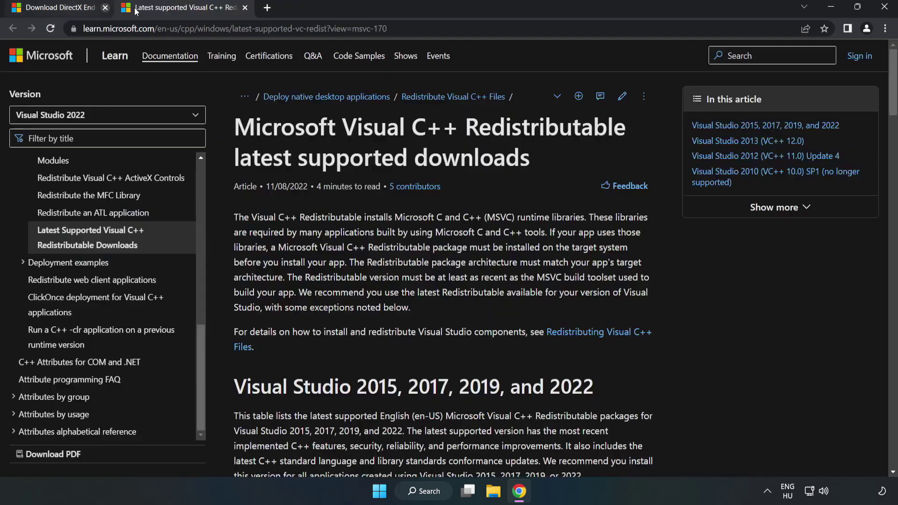
click(380, 28)
click(461, 155)
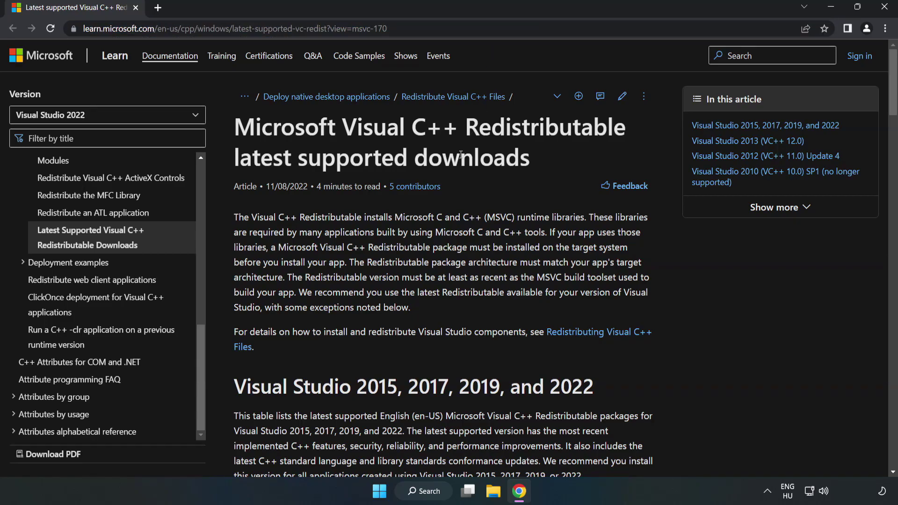
drag(894, 100, 893, 144)
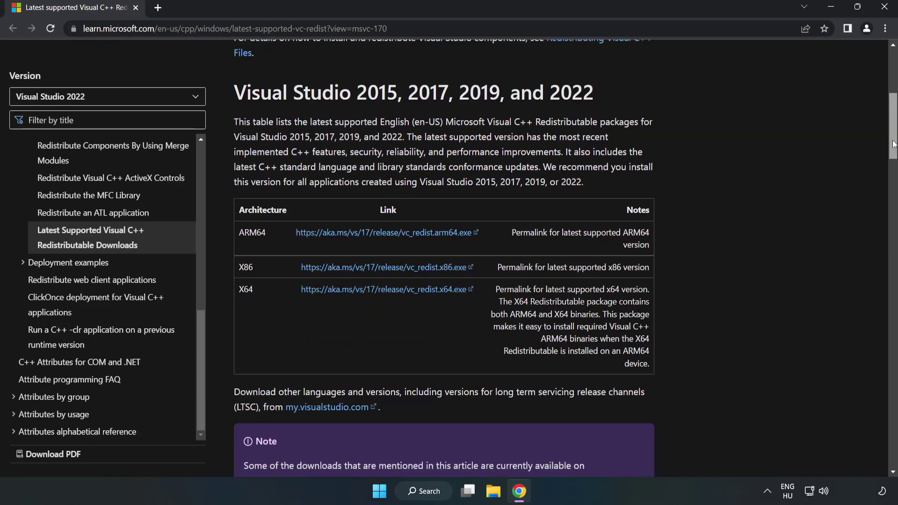
click(387, 238)
click(386, 289)
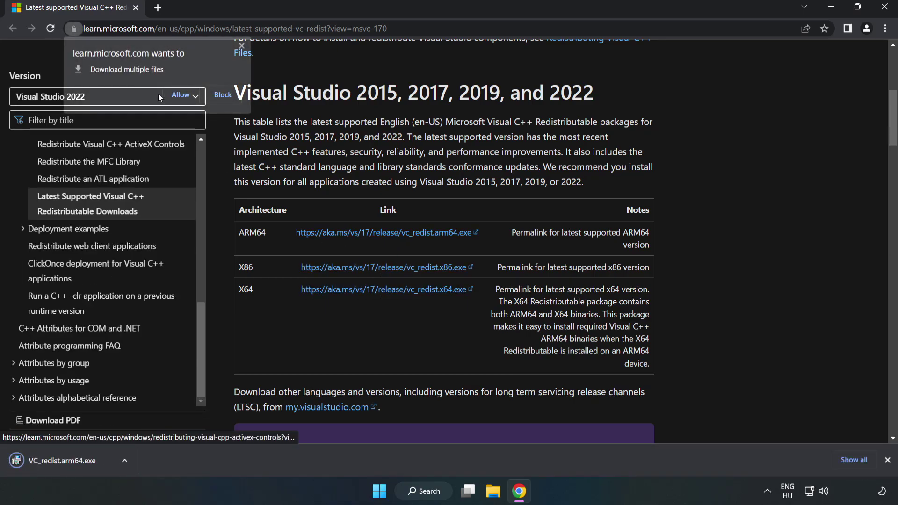
click(182, 95)
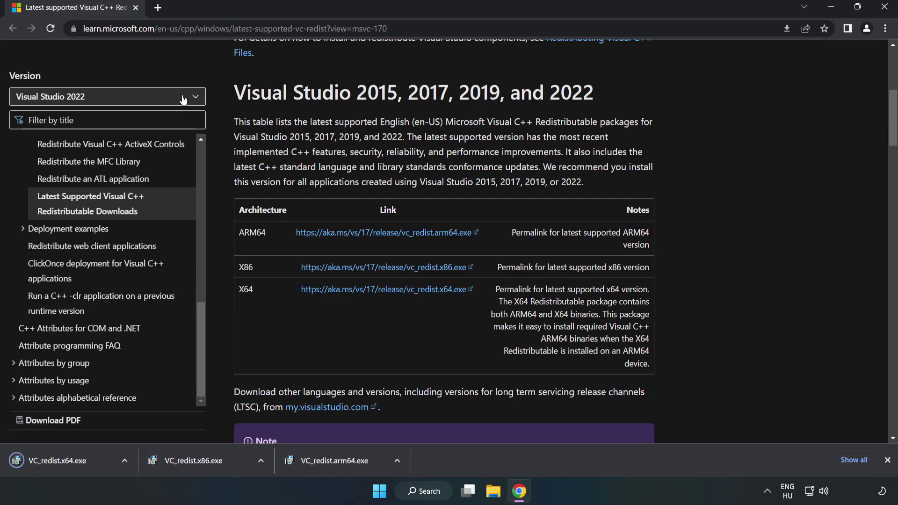
Run the ARM64 Visual C++ installer, accept the license, and dismiss its failure.
click(345, 465)
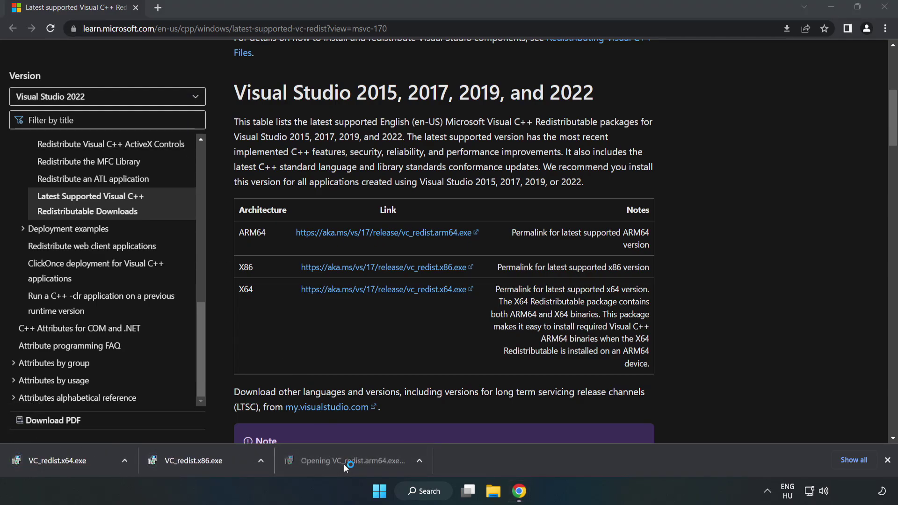
drag(575, 229, 576, 278)
click(326, 292)
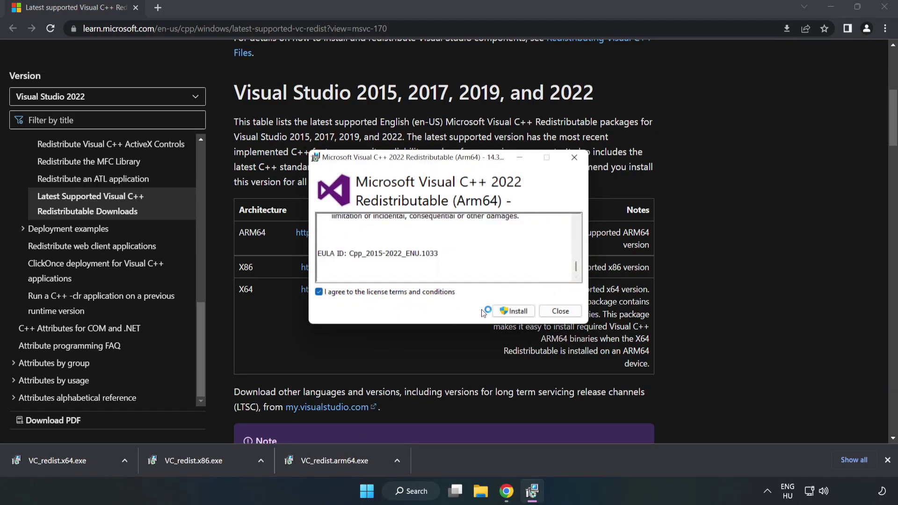
click(514, 314)
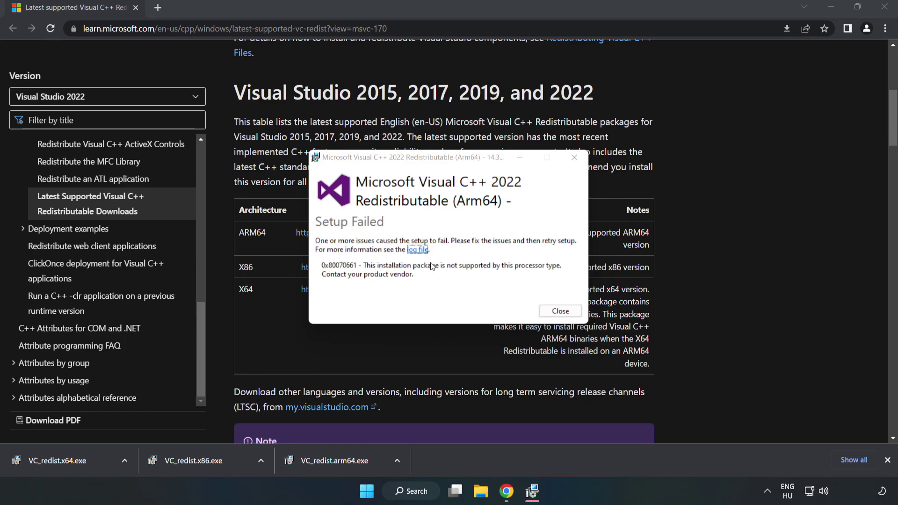
click(561, 311)
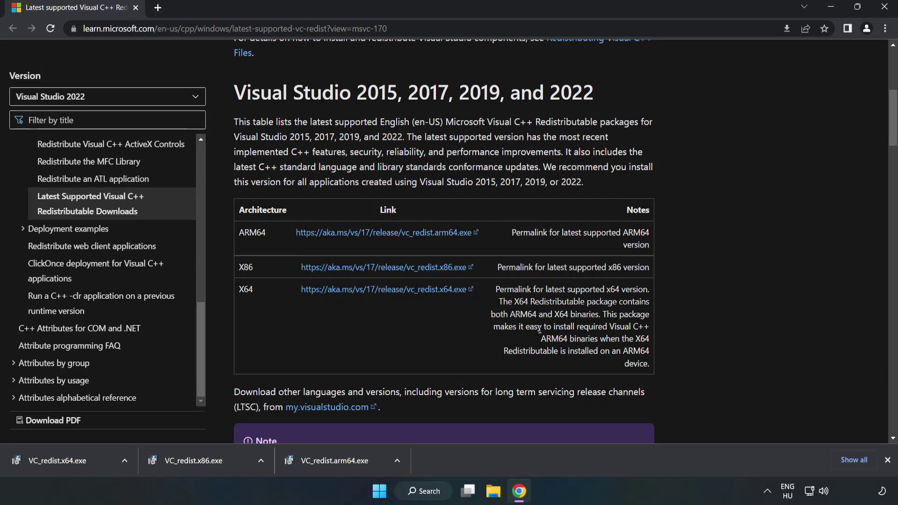
Install the x86 and x64 Visual C++ 2015-2022 redistributables without restarting.
click(214, 459)
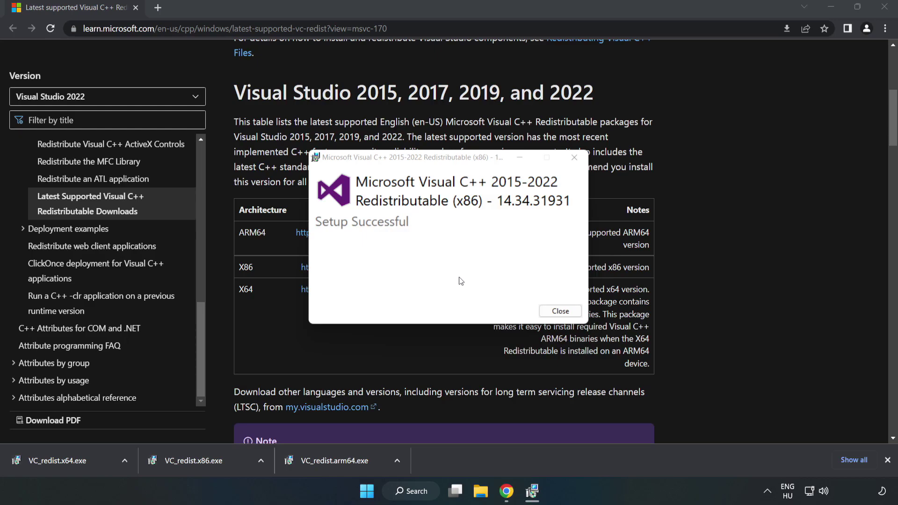
click(561, 311)
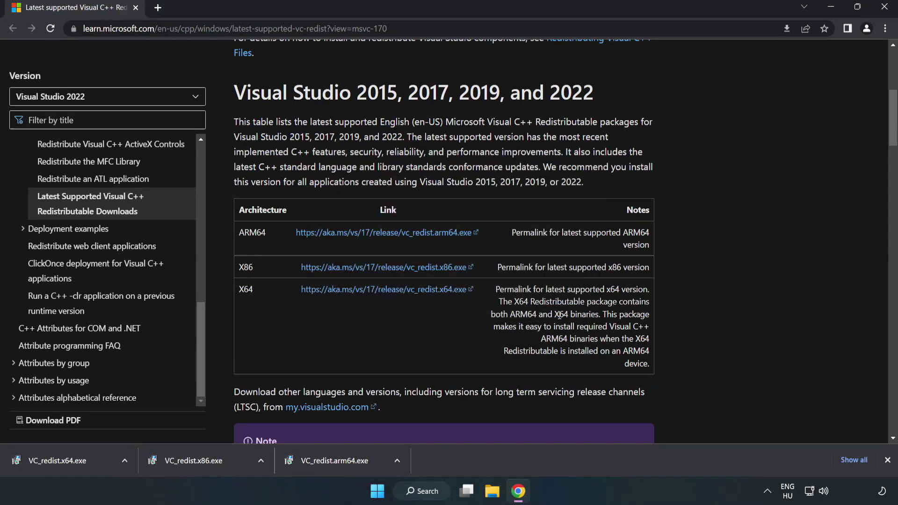
click(49, 460)
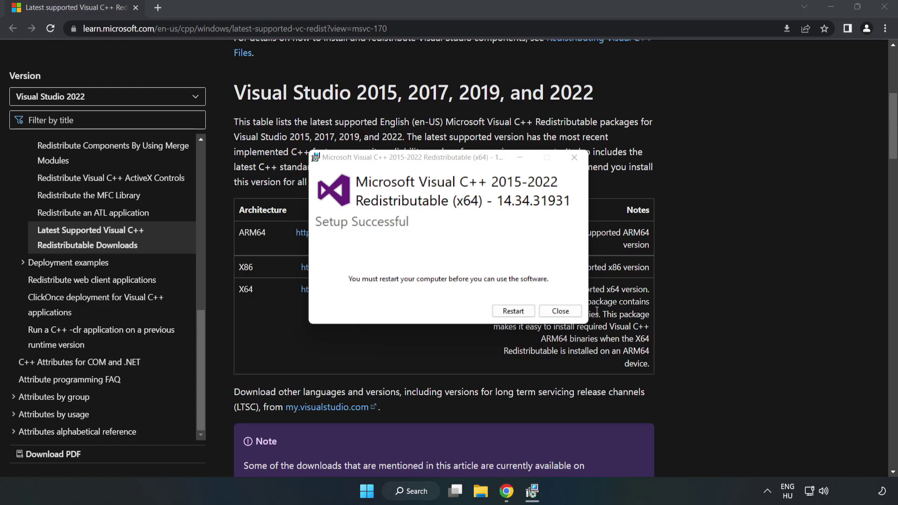
click(560, 312)
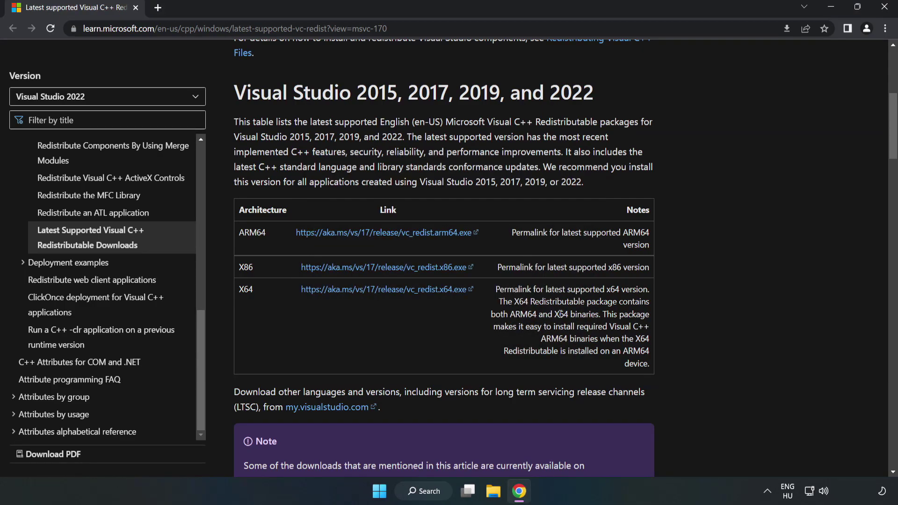
Close Chrome and bring up the Start menu's Sleep, Shut down and Restart options.
click(886, 10)
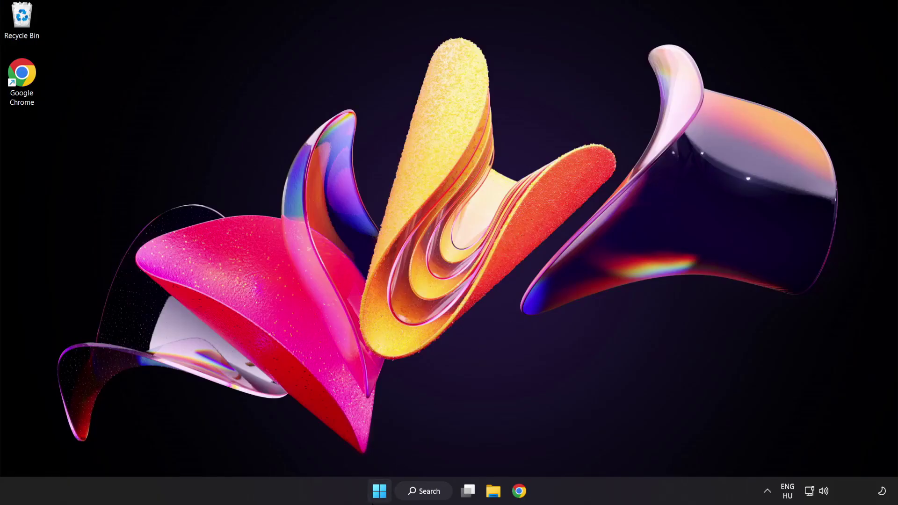
click(380, 491)
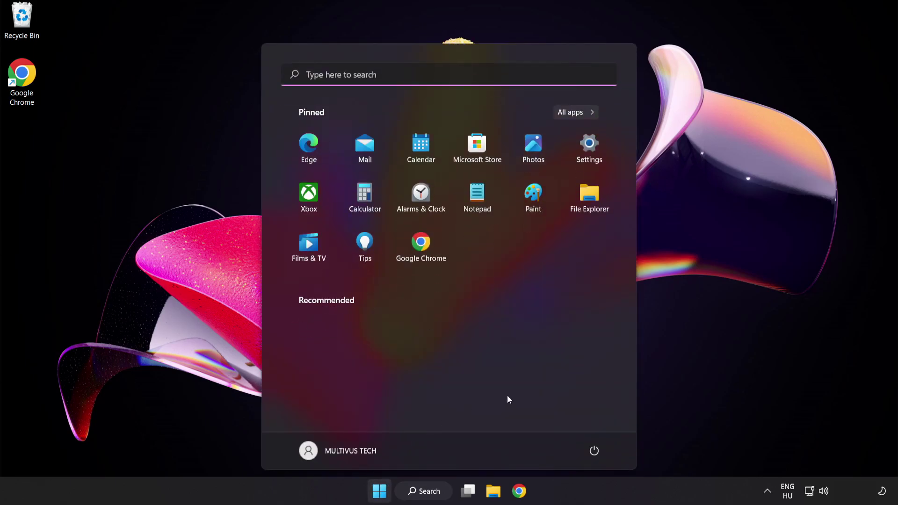
click(594, 450)
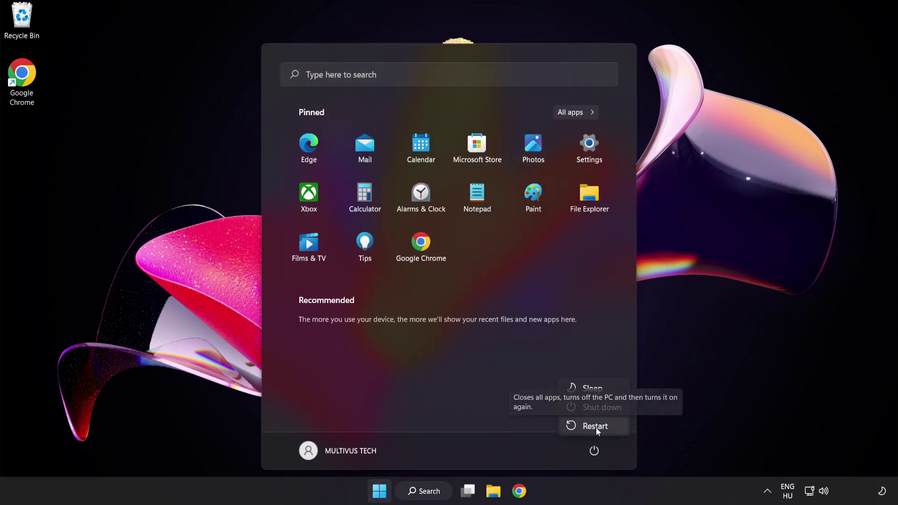